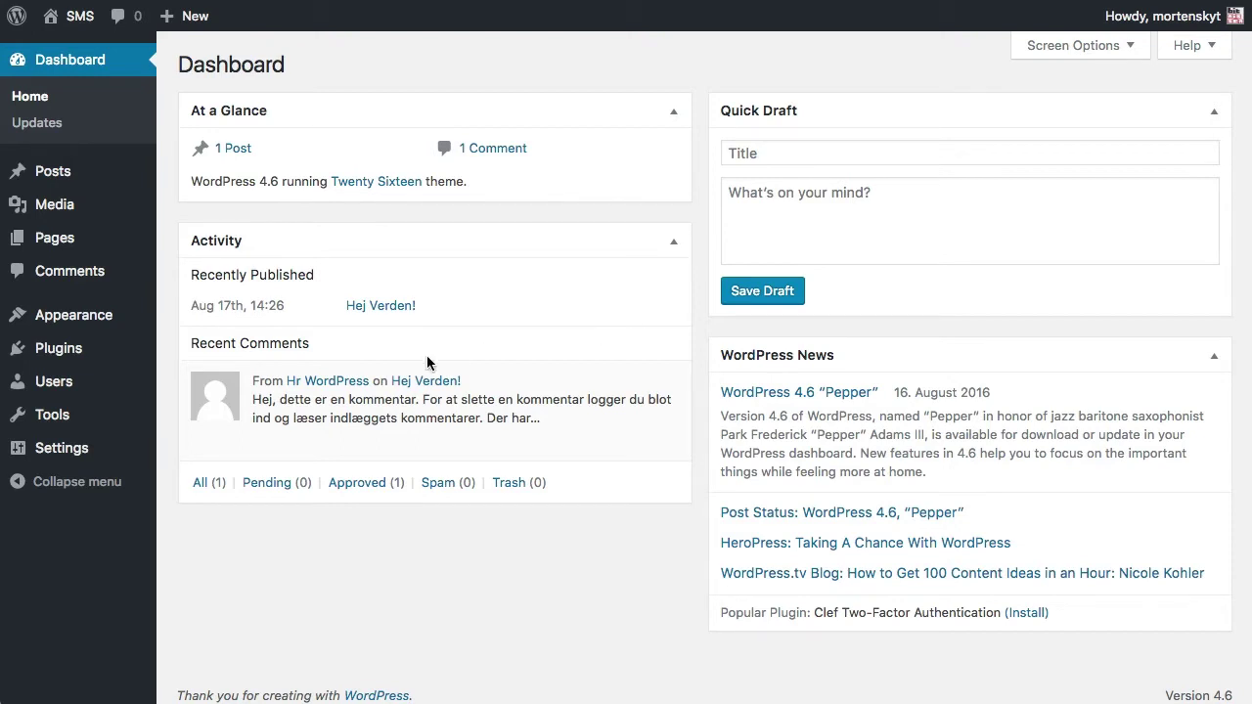
Search the plugin directory for 'gatewayapi' and activate the GatewayAPI plugin.
{"action": "mouse_move", "coordinate": [104, 349]}
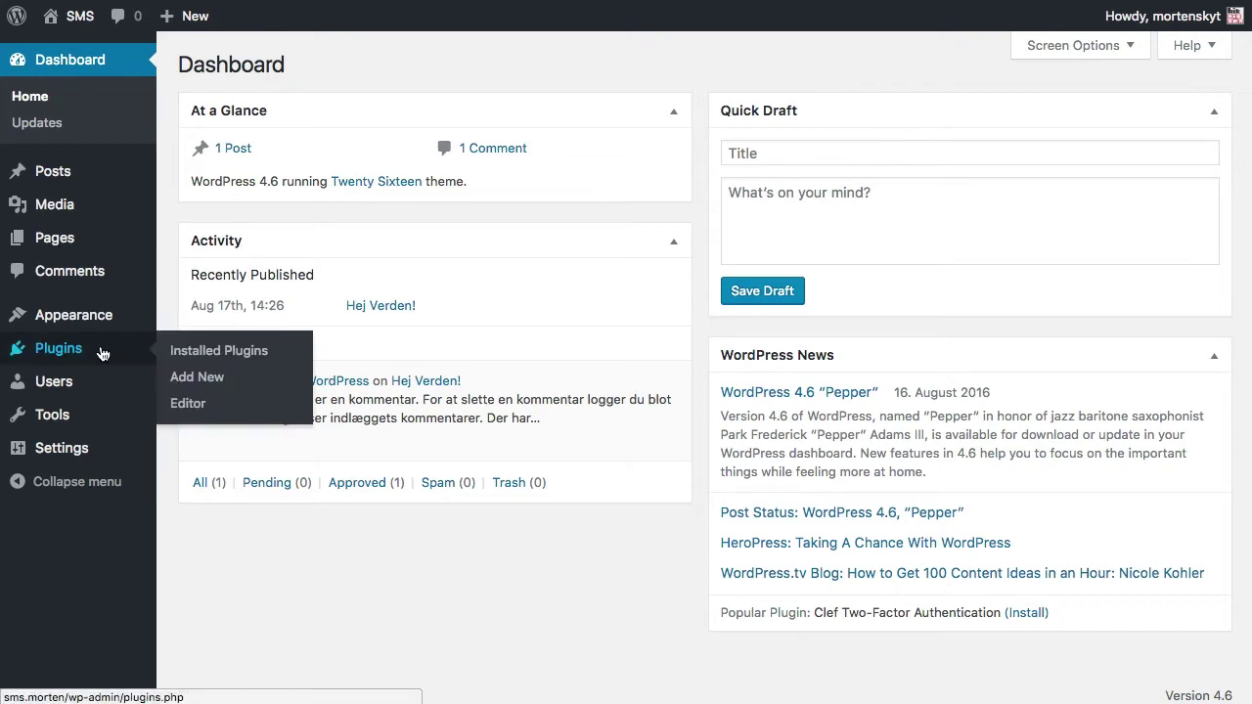
{"action": "left_click", "coordinate": [192, 380]}
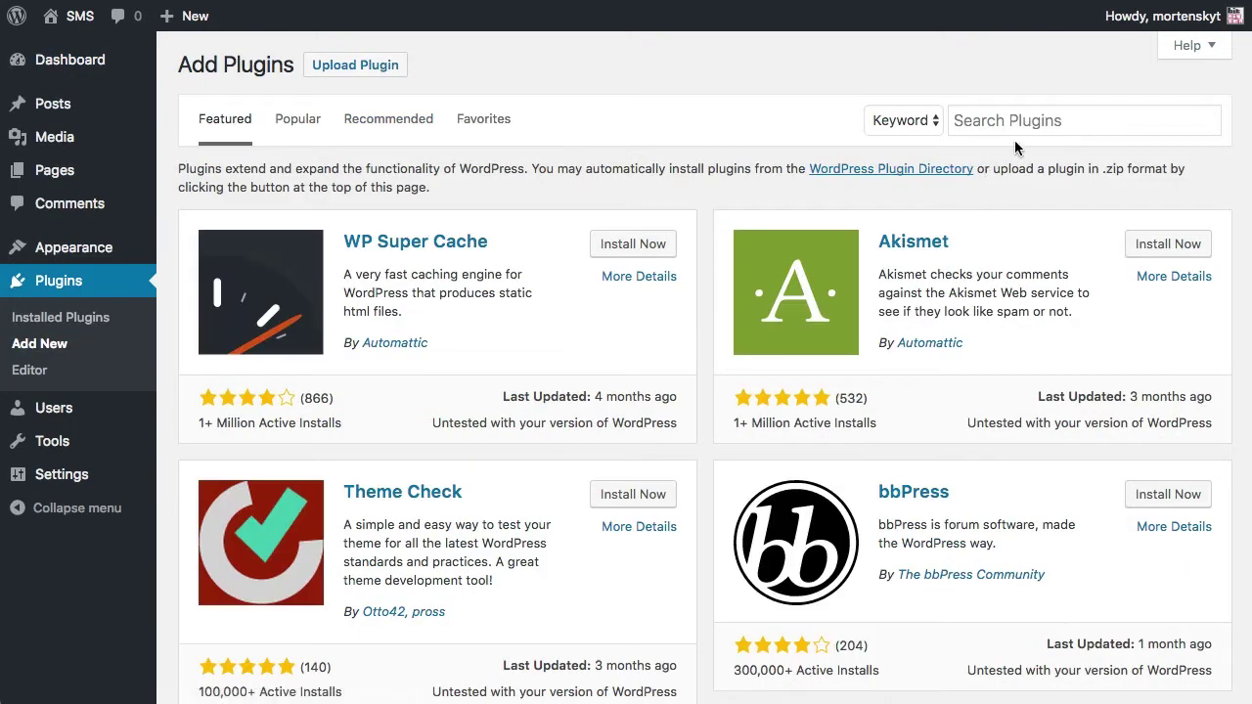
{"action": "left_click", "coordinate": [1093, 115]}
{"action": "type", "text": "gateway"}
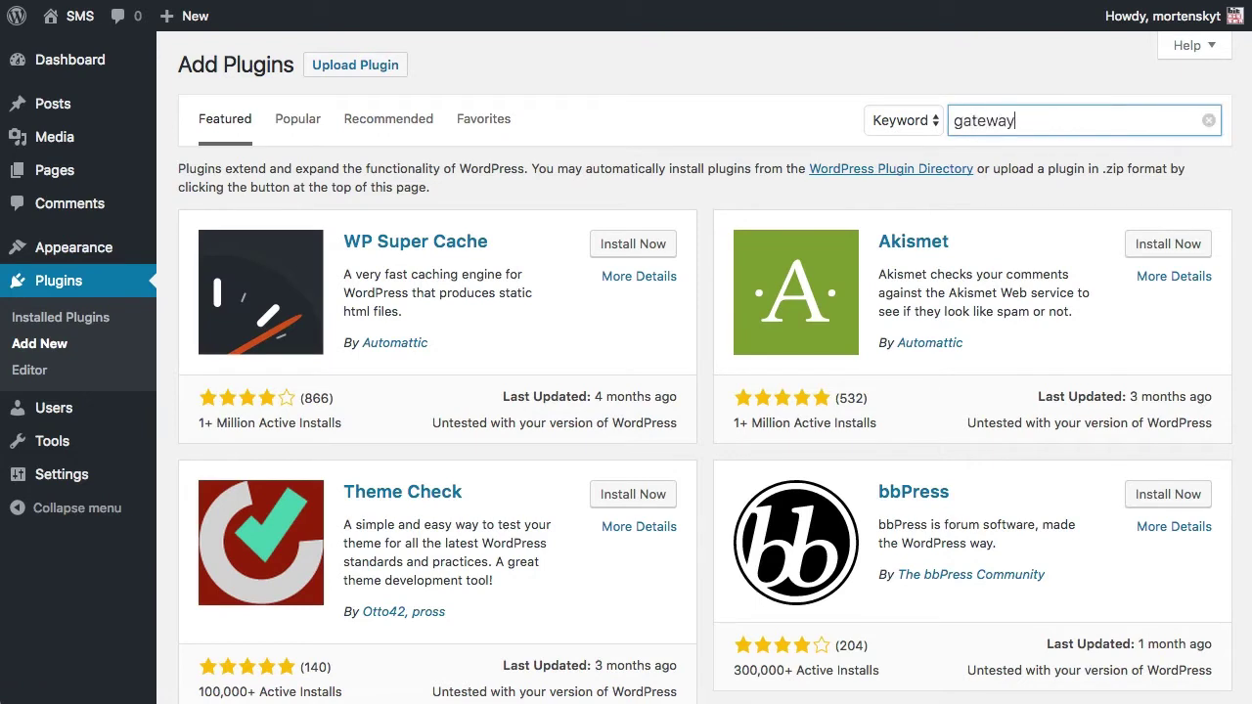
{"action": "type", "text": "api"}
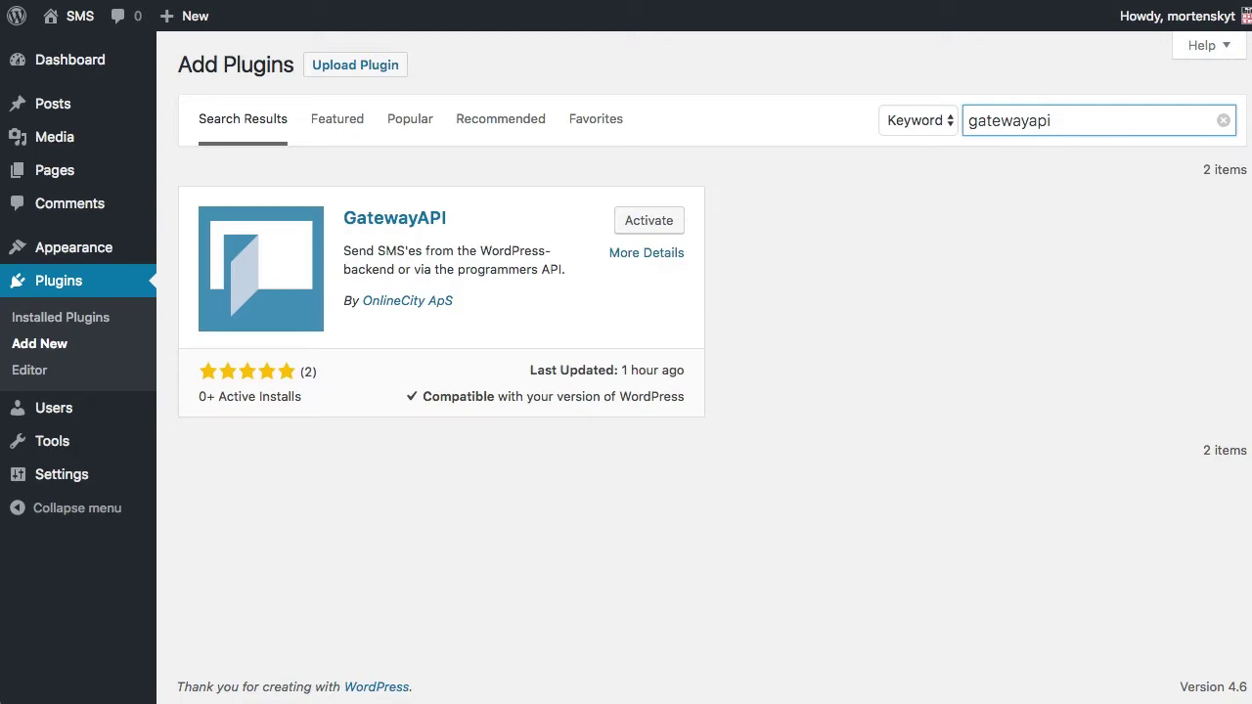
{"action": "left_click", "coordinate": [661, 227]}
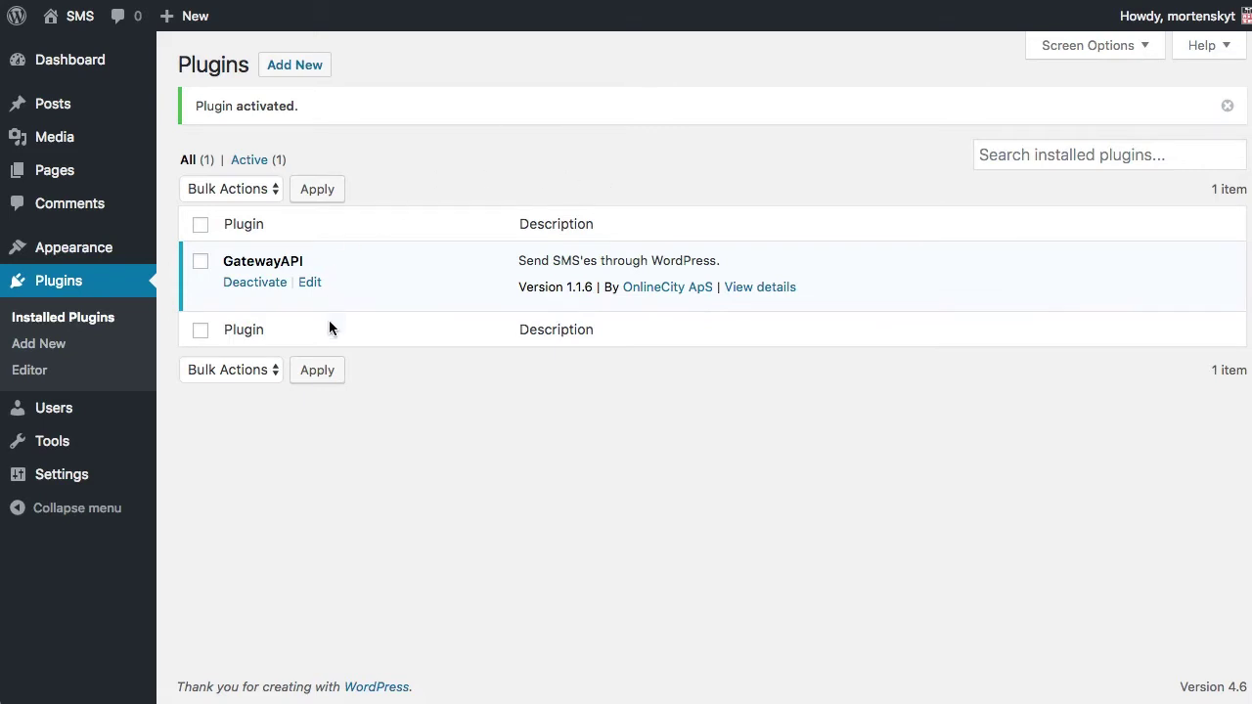
Open GatewayAPI Settings from the Settings menu in the admin sidebar.
{"action": "mouse_move", "coordinate": [114, 485]}
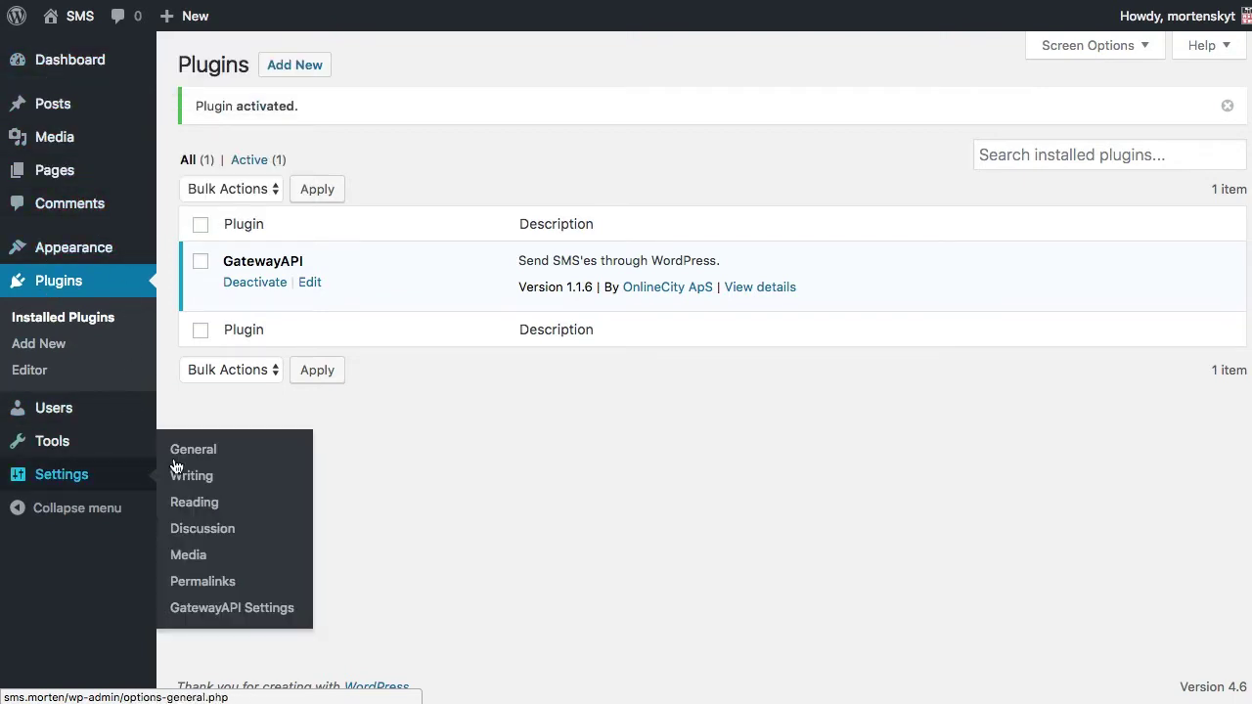
{"action": "left_click", "coordinate": [208, 612]}
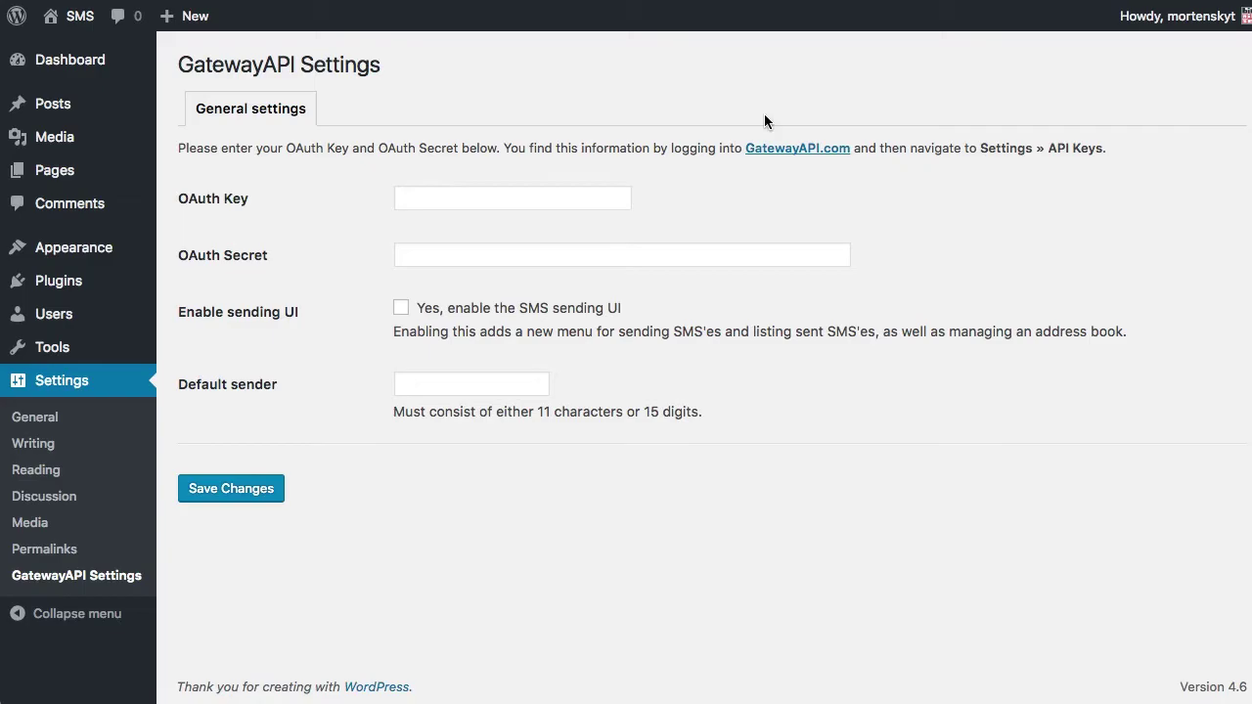
On GatewayAPI.com, open Settings > API Keys and show the system key's Key, Secret and Token.
{"action": "left_click", "coordinate": [780, 149]}
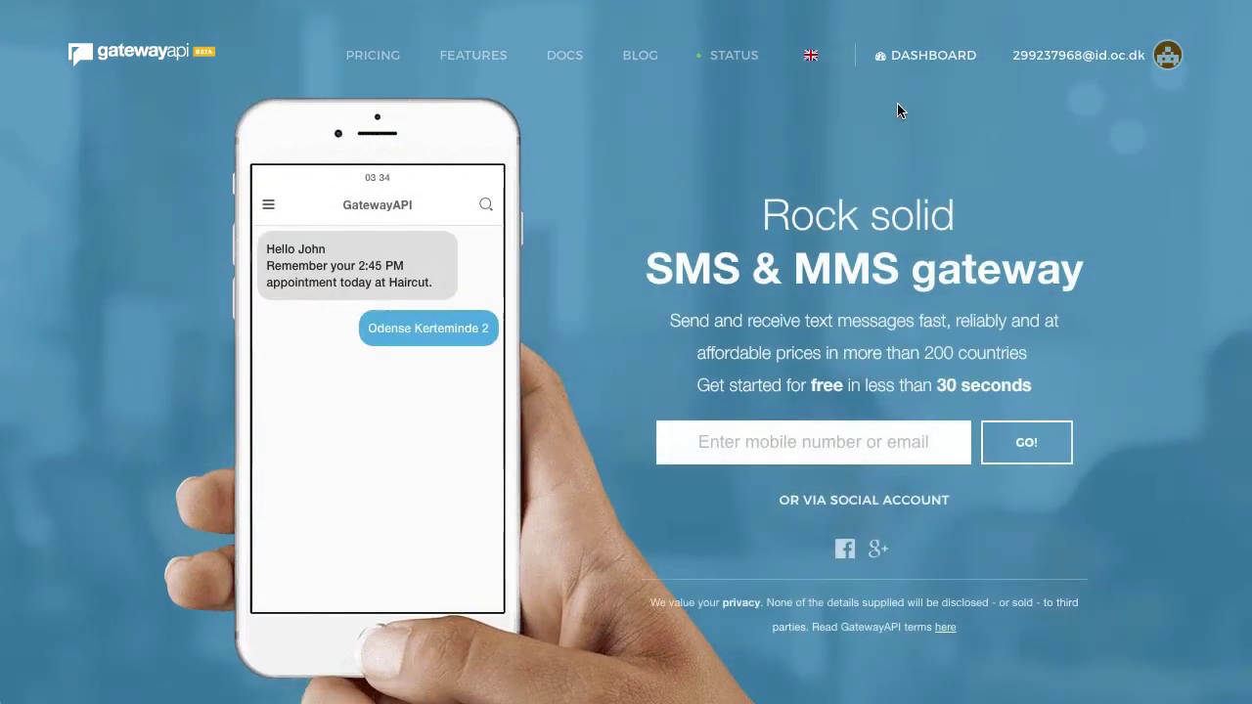
{"action": "left_click", "coordinate": [939, 59]}
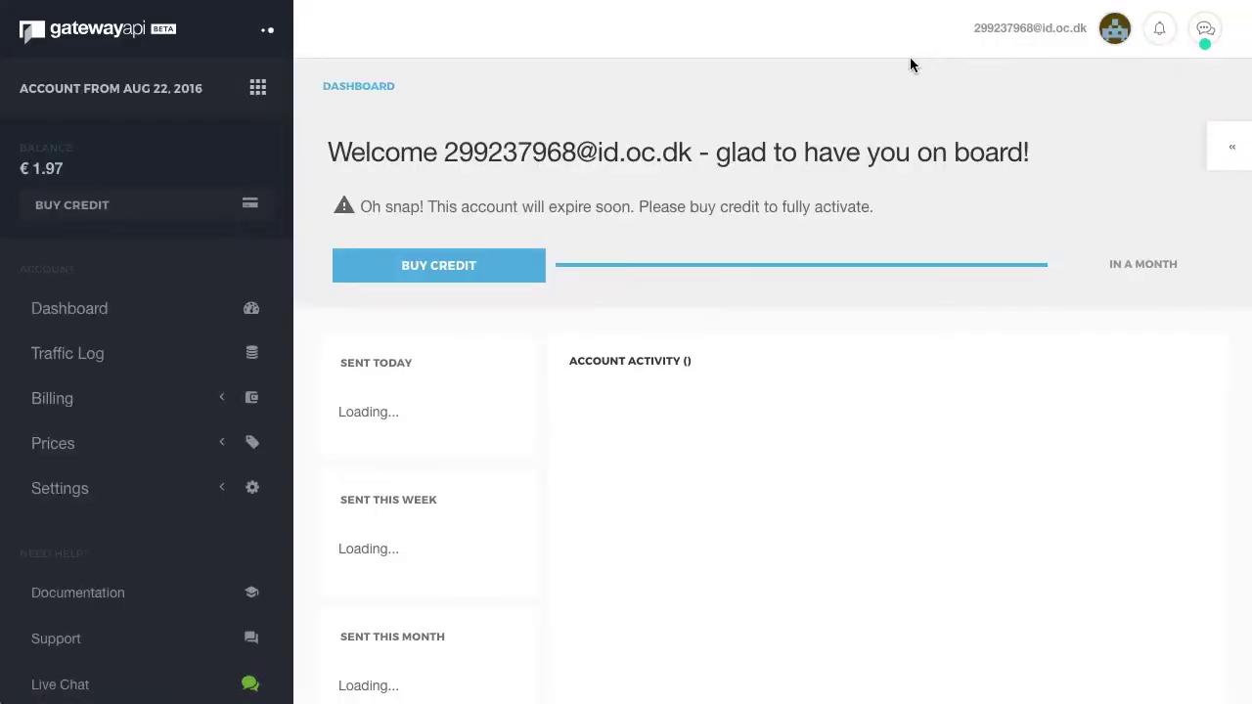
{"action": "left_click", "coordinate": [195, 498]}
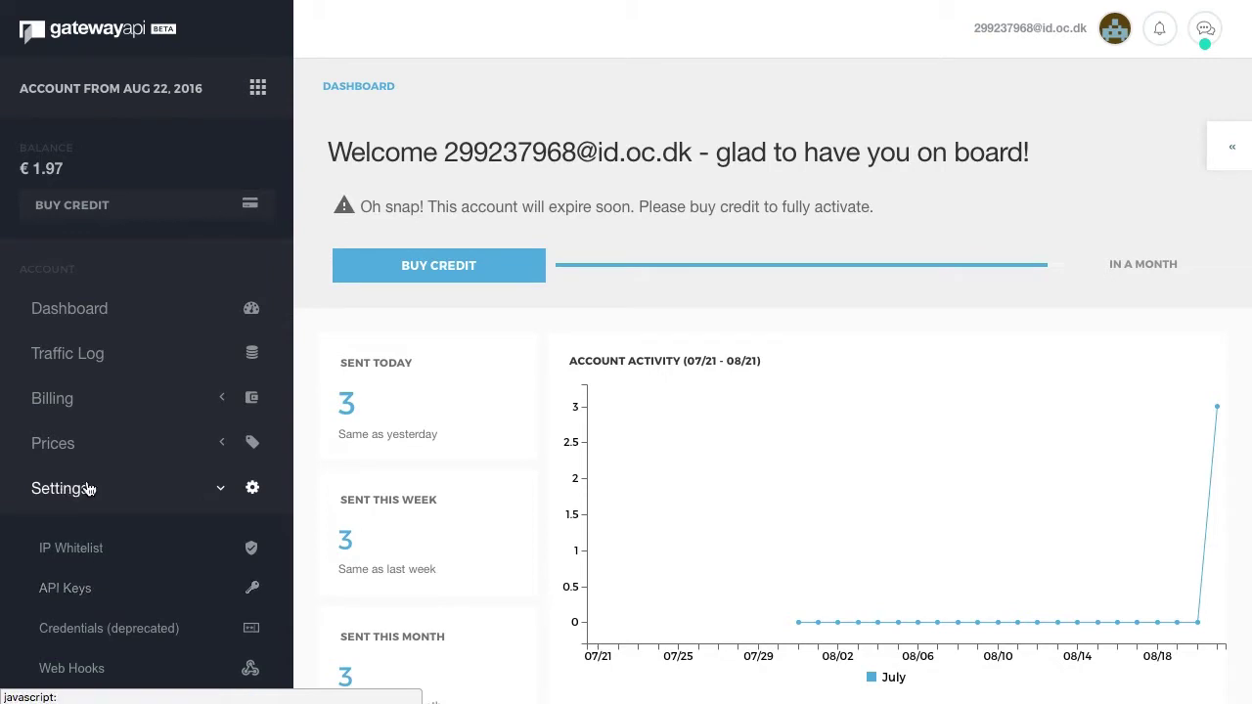
{"action": "left_click", "coordinate": [98, 593]}
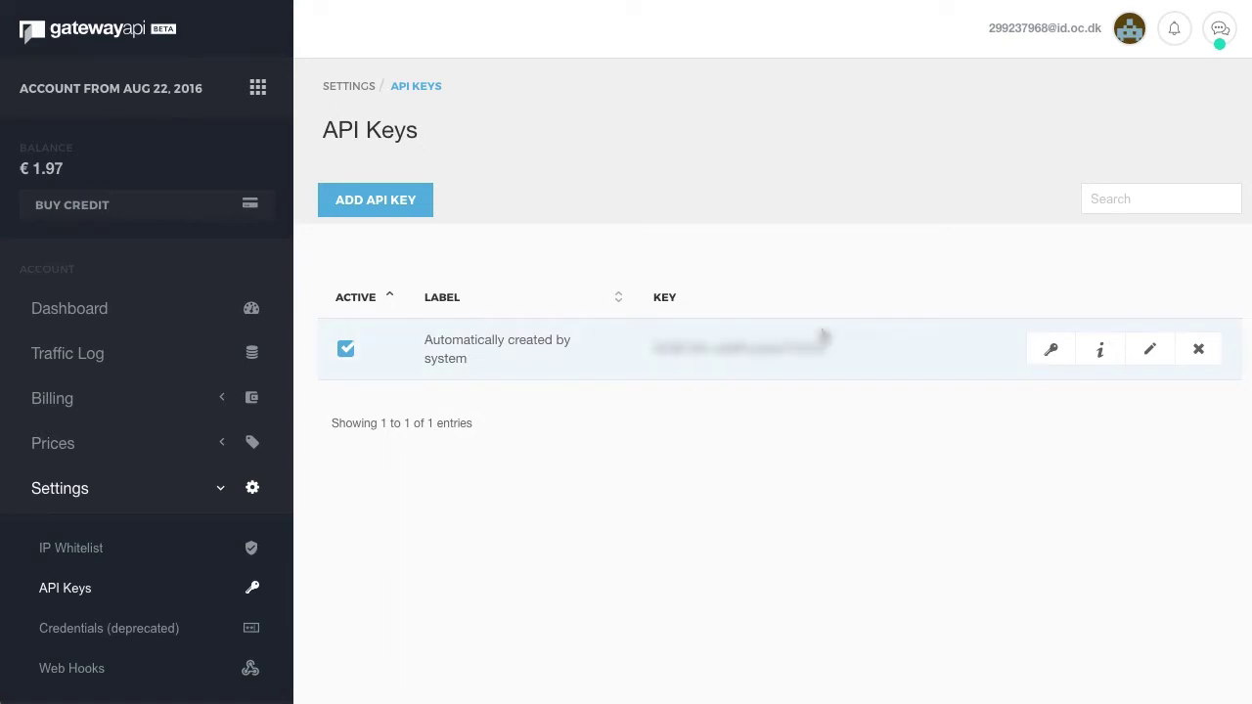
{"action": "left_click", "coordinate": [1052, 352]}
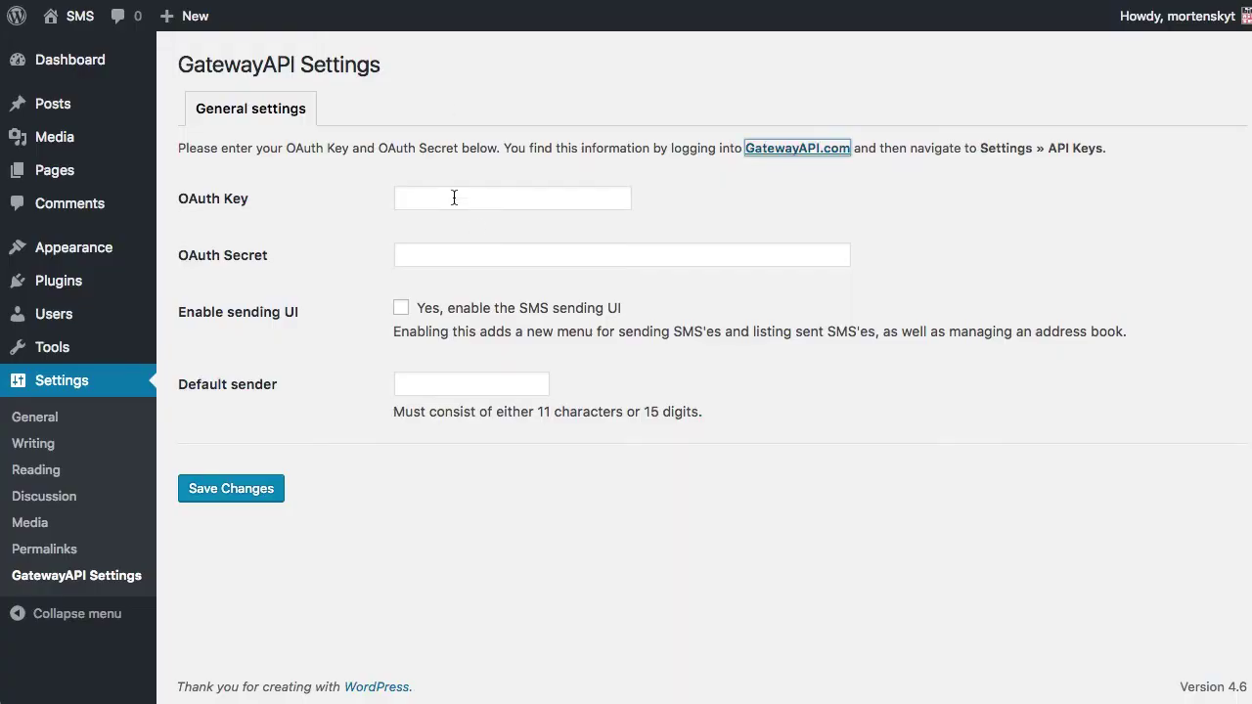
Paste the copied GatewayAPI key and secret into the OAuth Key and OAuth Secret fields.
{"action": "left_click", "coordinate": [454, 197]}
{"action": "key", "text": "ctrl+v"}
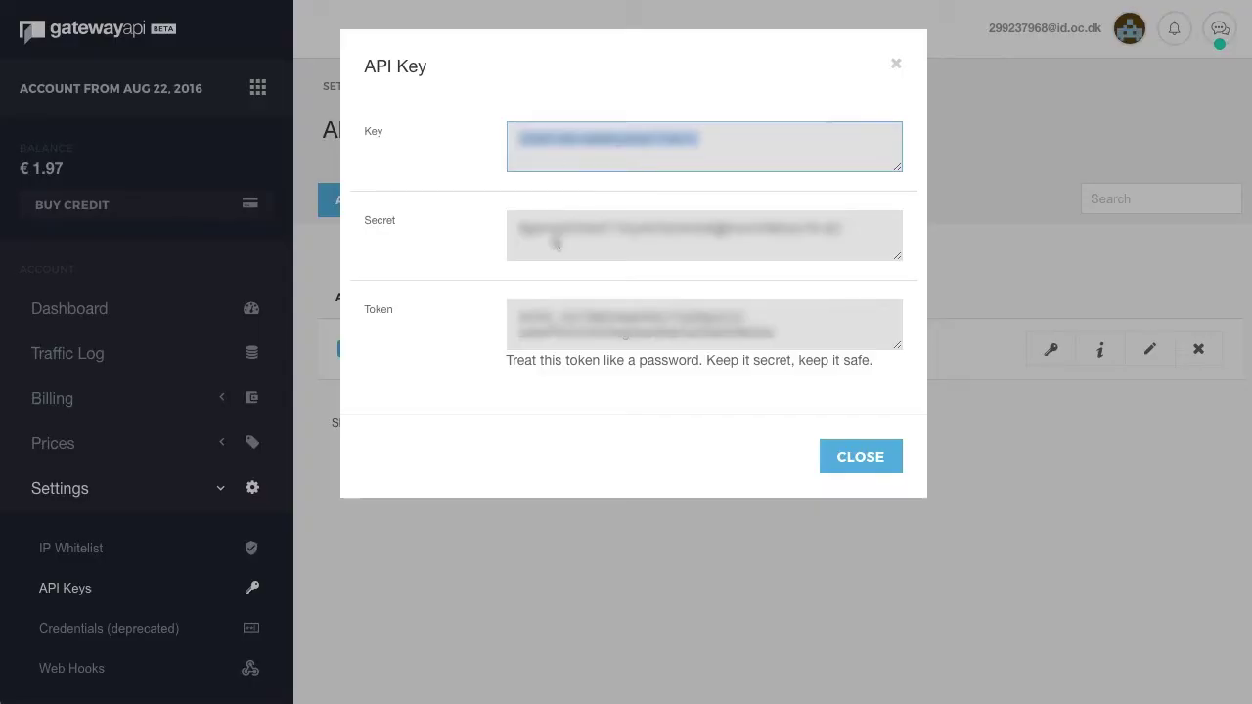
{"action": "left_click", "coordinate": [555, 243]}
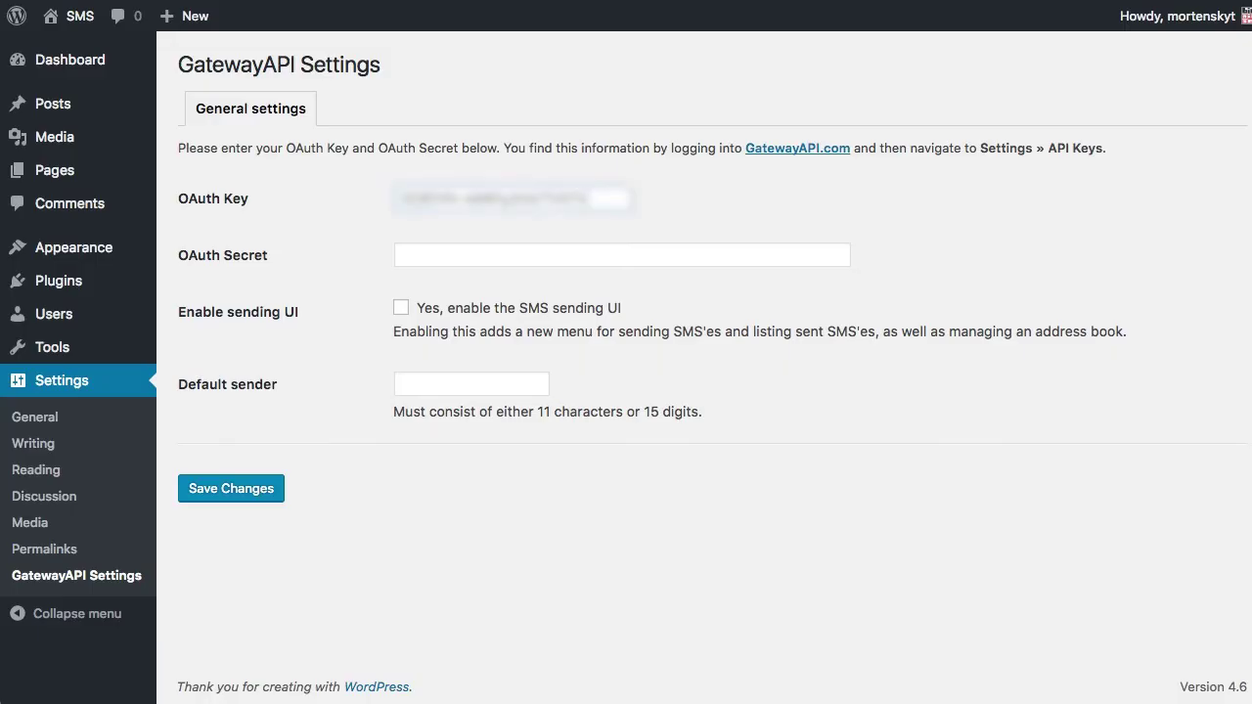
{"action": "left_click", "coordinate": [423, 252]}
{"action": "key", "text": "ctrl+v"}
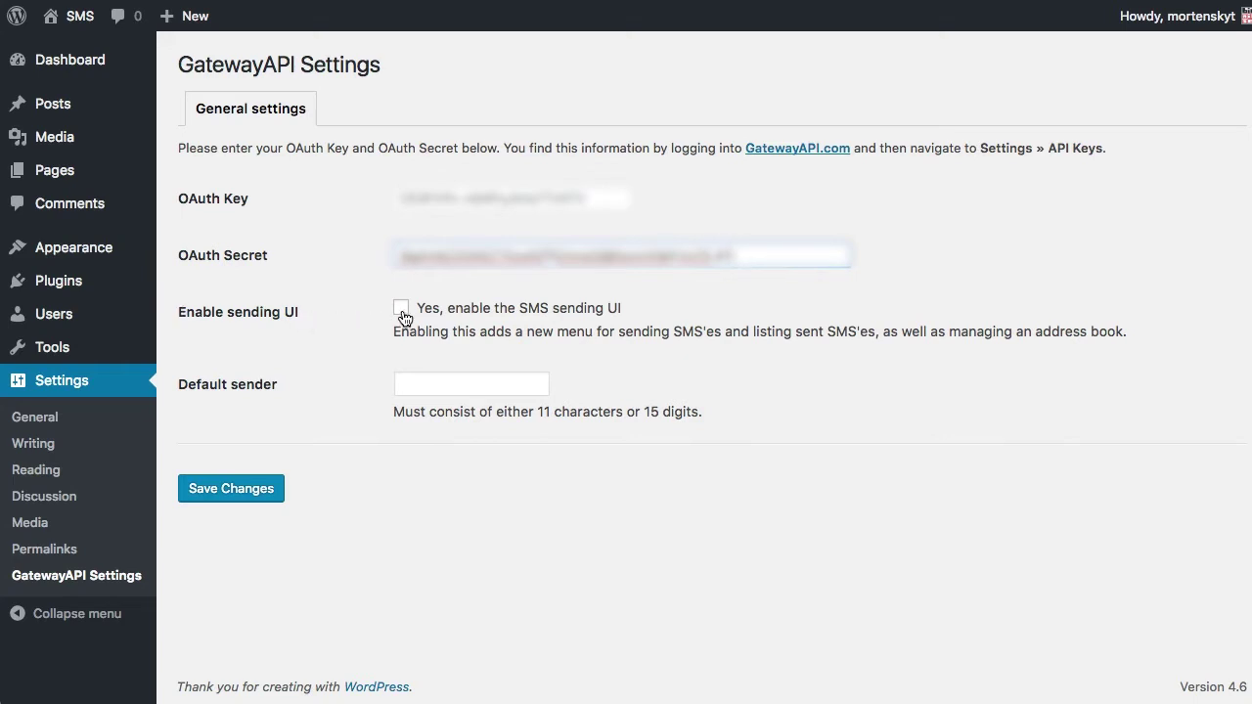
Enable the SMS sending UI, set the default sender to 'GatewayAPI', and save.
{"action": "left_click", "coordinate": [401, 309]}
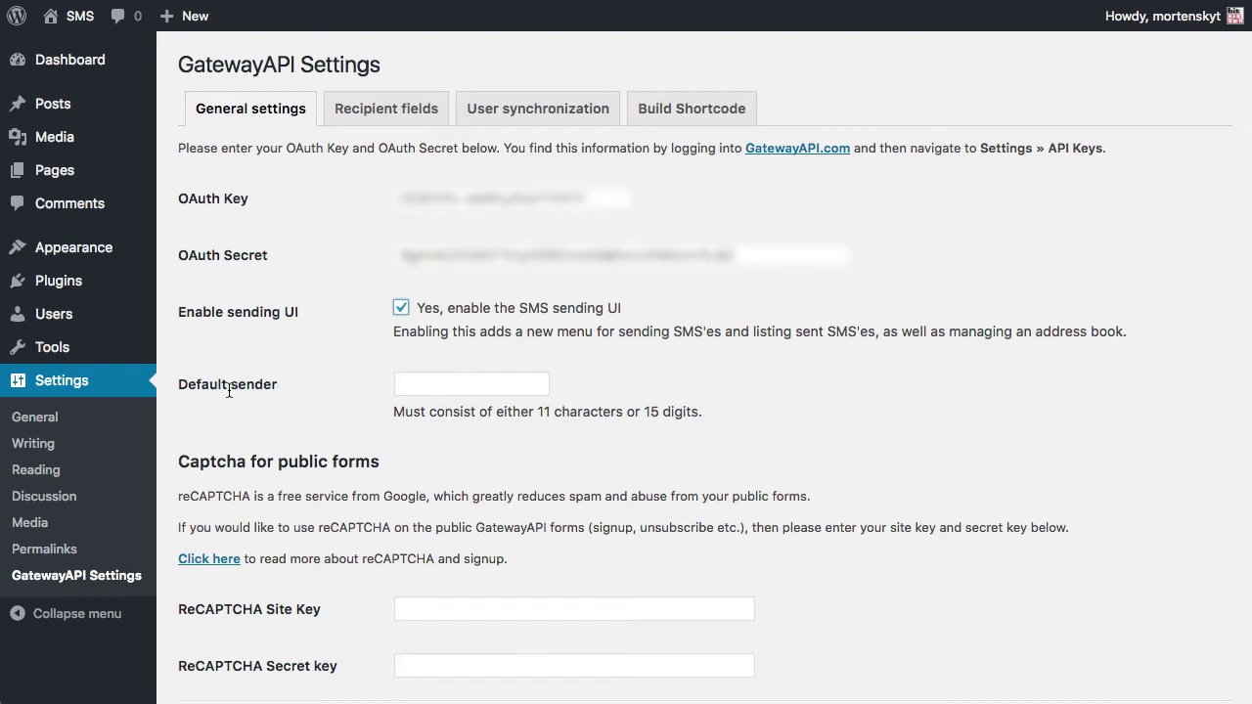
{"action": "left_click", "coordinate": [413, 376]}
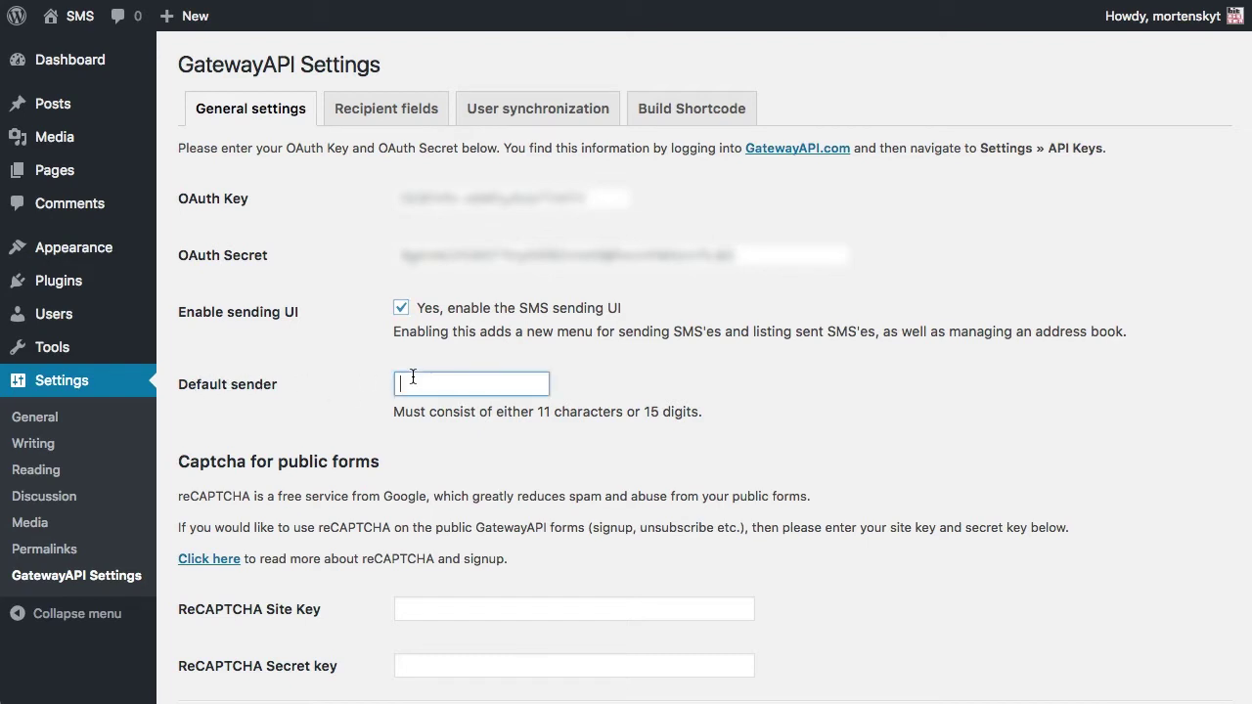
{"action": "type", "text": "GatewayAPI"}
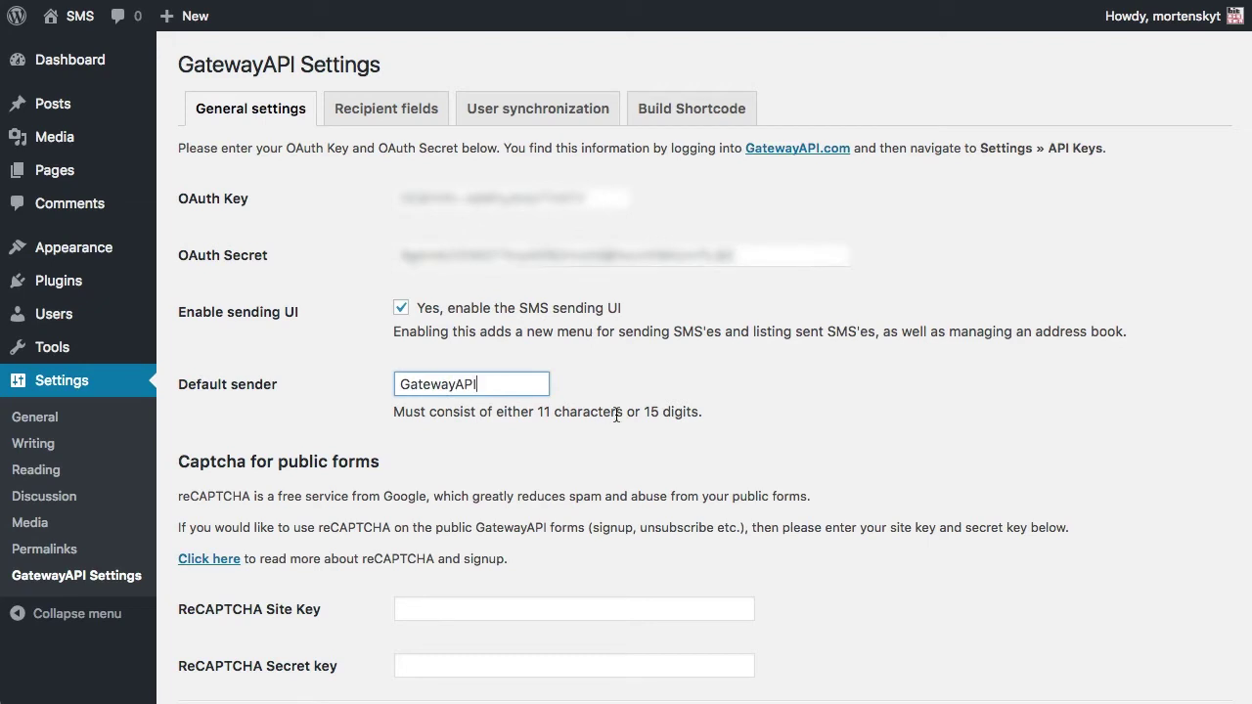
{"action": "left_click", "coordinate": [797, 389]}
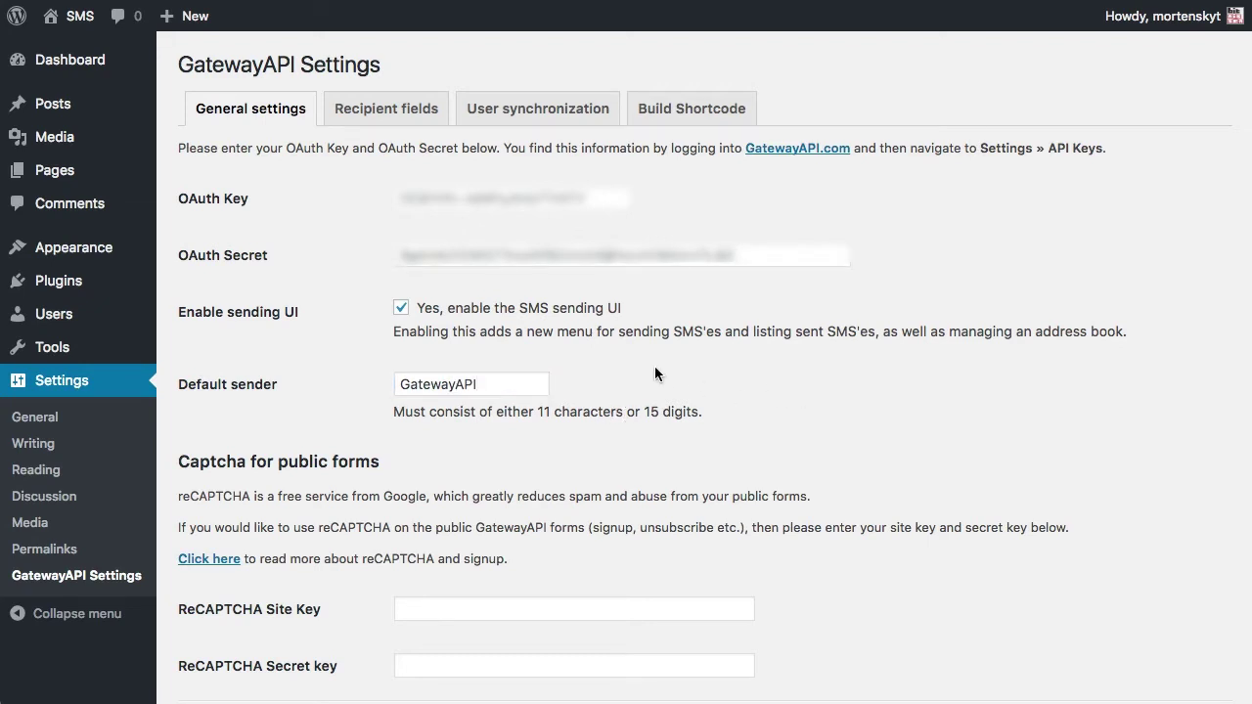
{"action": "scroll", "coordinate": [701, 376], "scroll_direction": "down", "scroll_amount": 3}
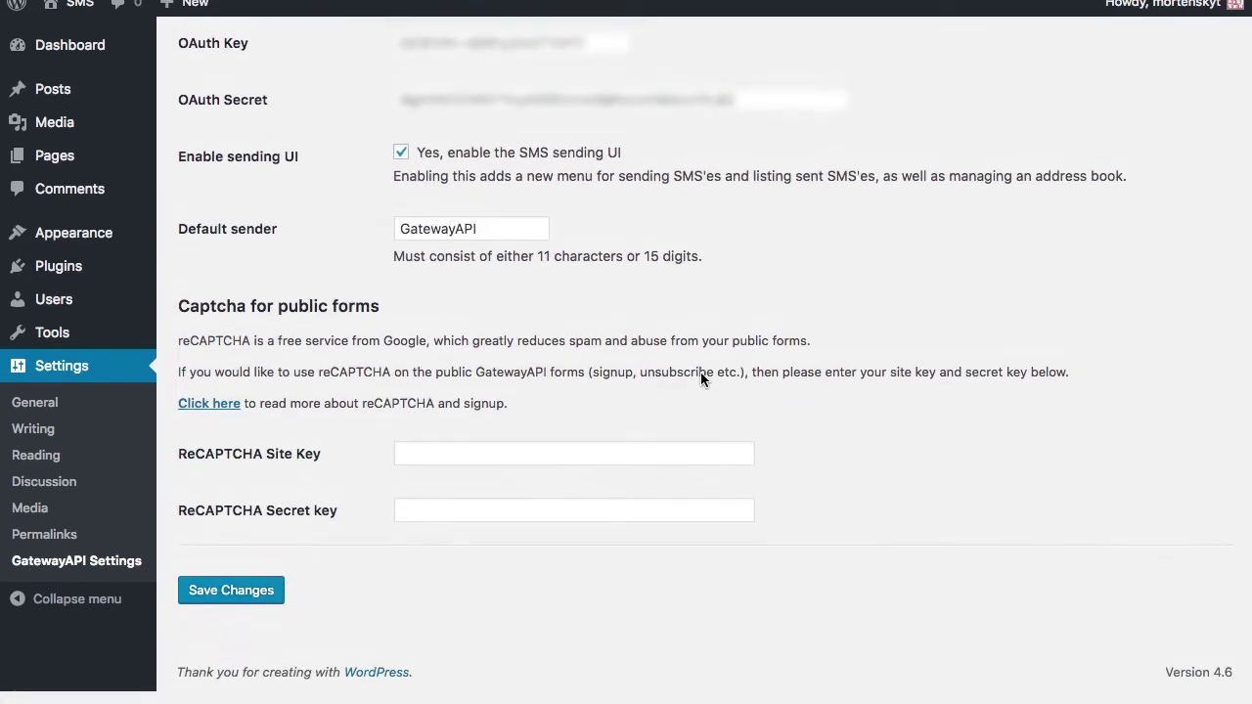
{"action": "left_click", "coordinate": [250, 597]}
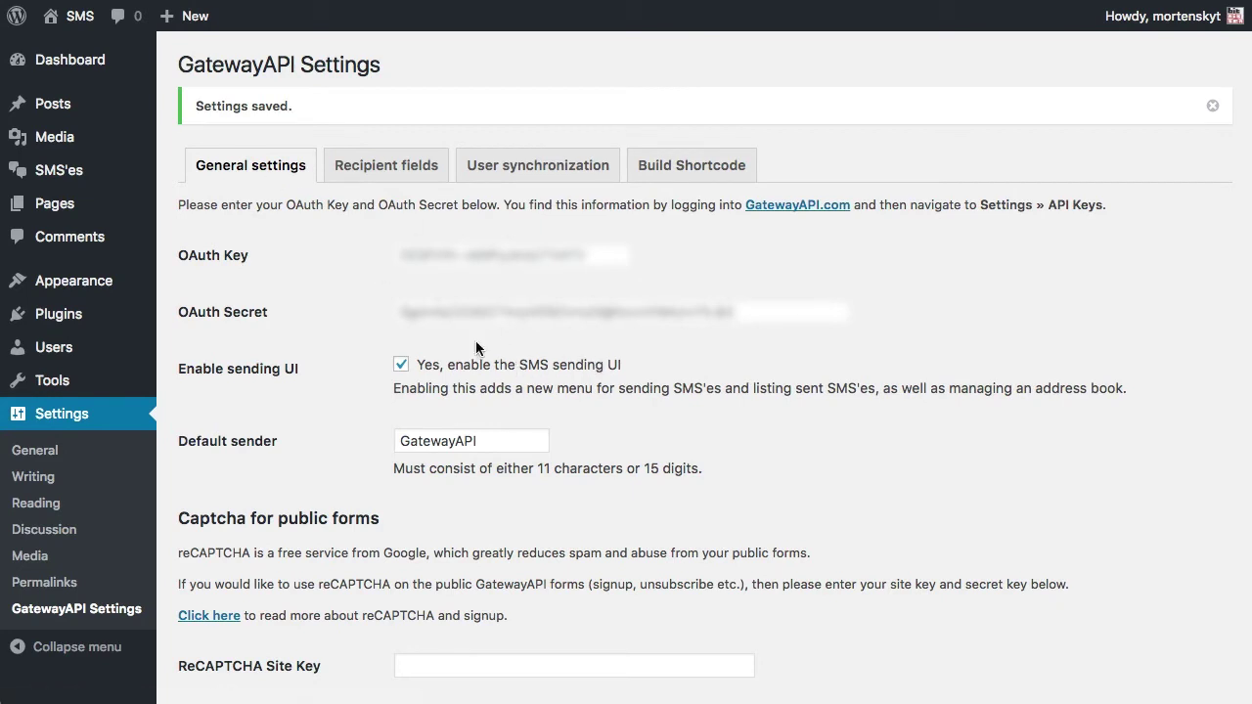
Choose Create SMS from the new SMS'es sidebar menu.
{"action": "mouse_move", "coordinate": [76, 166]}
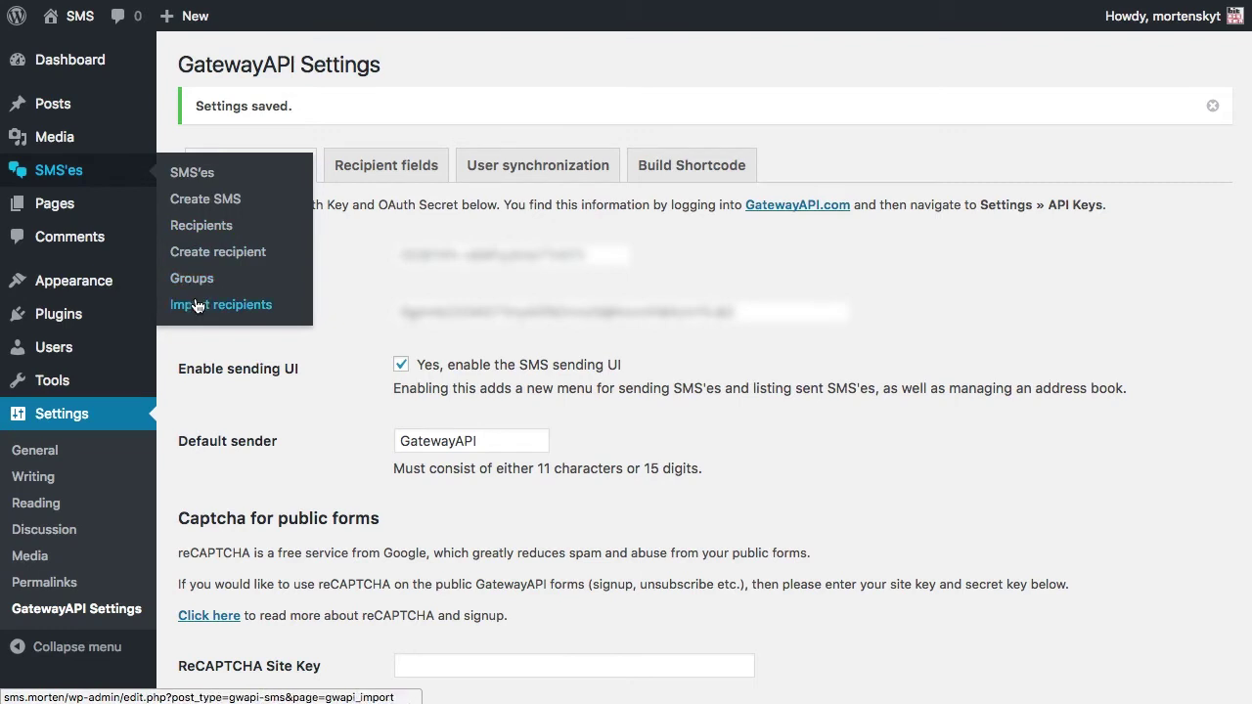
{"action": "left_click", "coordinate": [200, 208]}
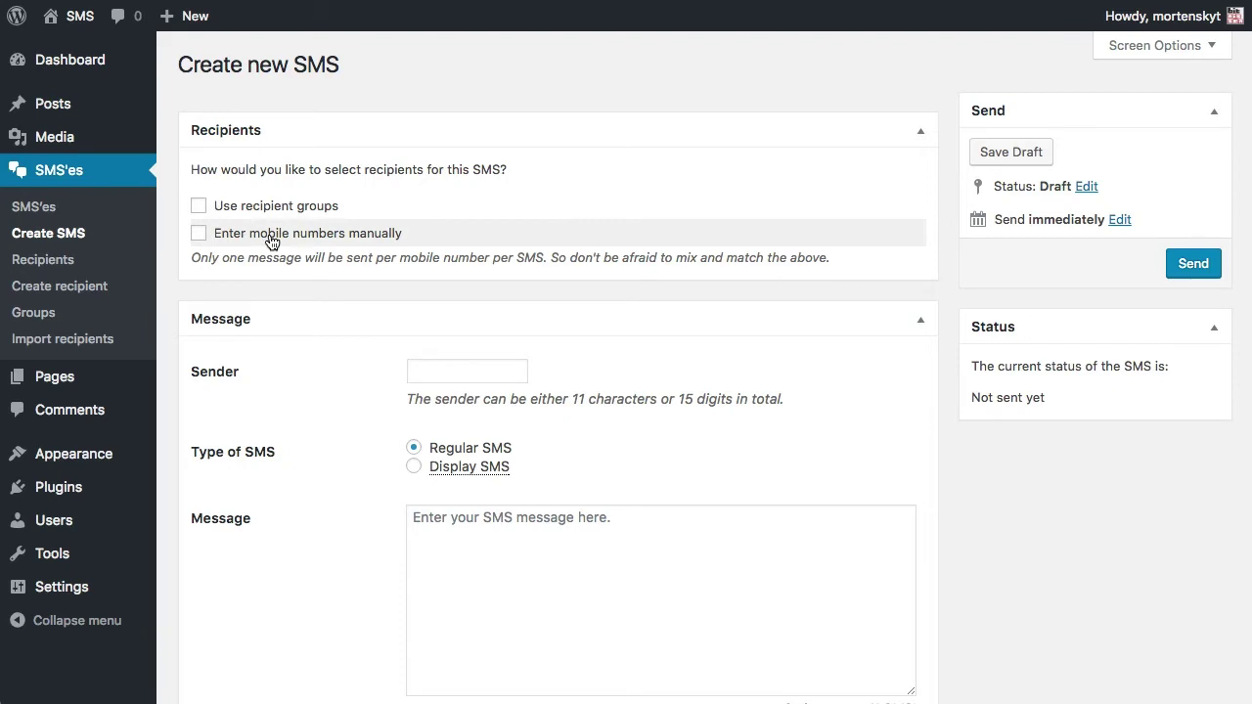
Manually add a recipient with country code Greenland (+299), the recipient's phone number and name.
{"action": "left_click", "coordinate": [333, 241]}
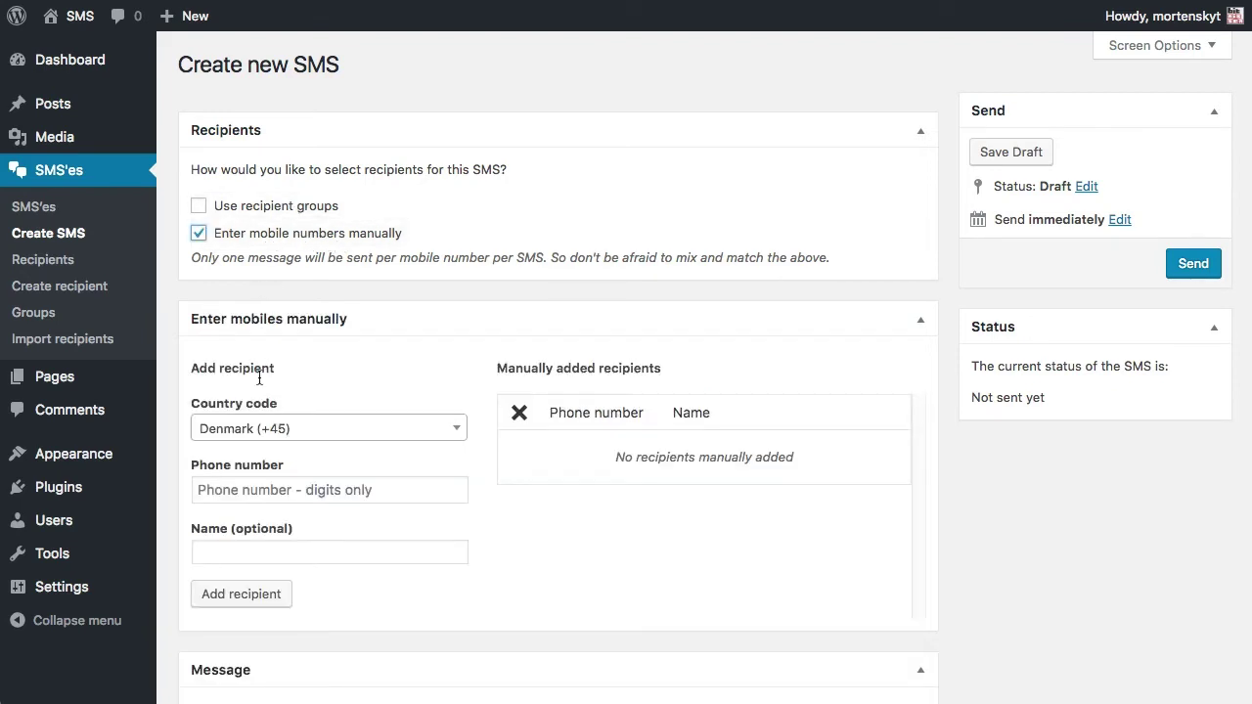
{"action": "left_click", "coordinate": [257, 429]}
{"action": "type", "text": "+299"}
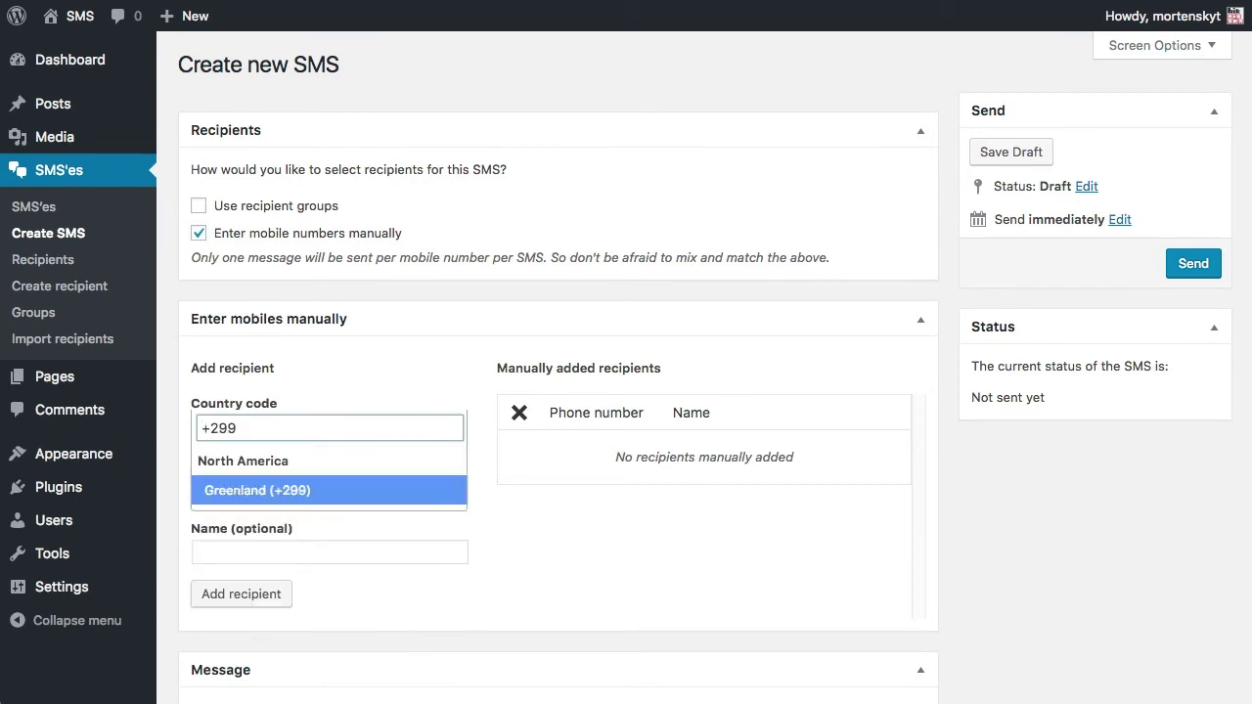
{"action": "left_click", "coordinate": [250, 487]}
{"action": "left_click", "coordinate": [273, 490]}
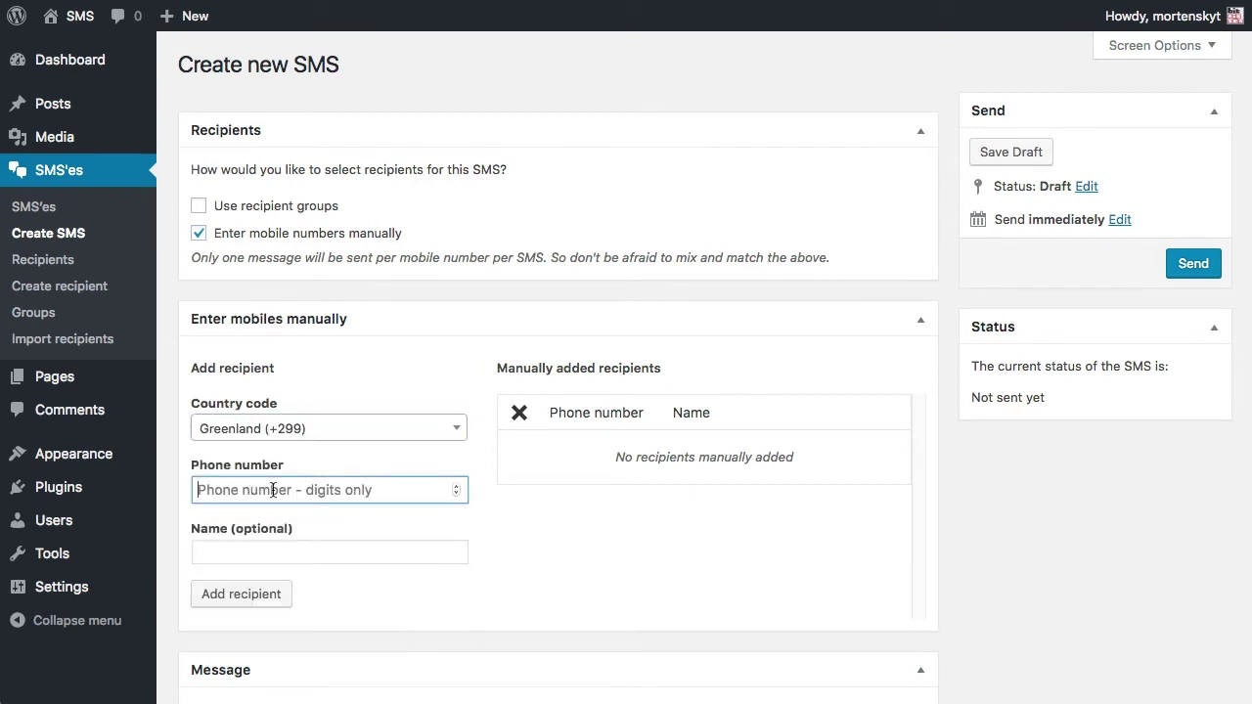
{"action": "type", "text": "123456"}
{"action": "left_click", "coordinate": [246, 550]}
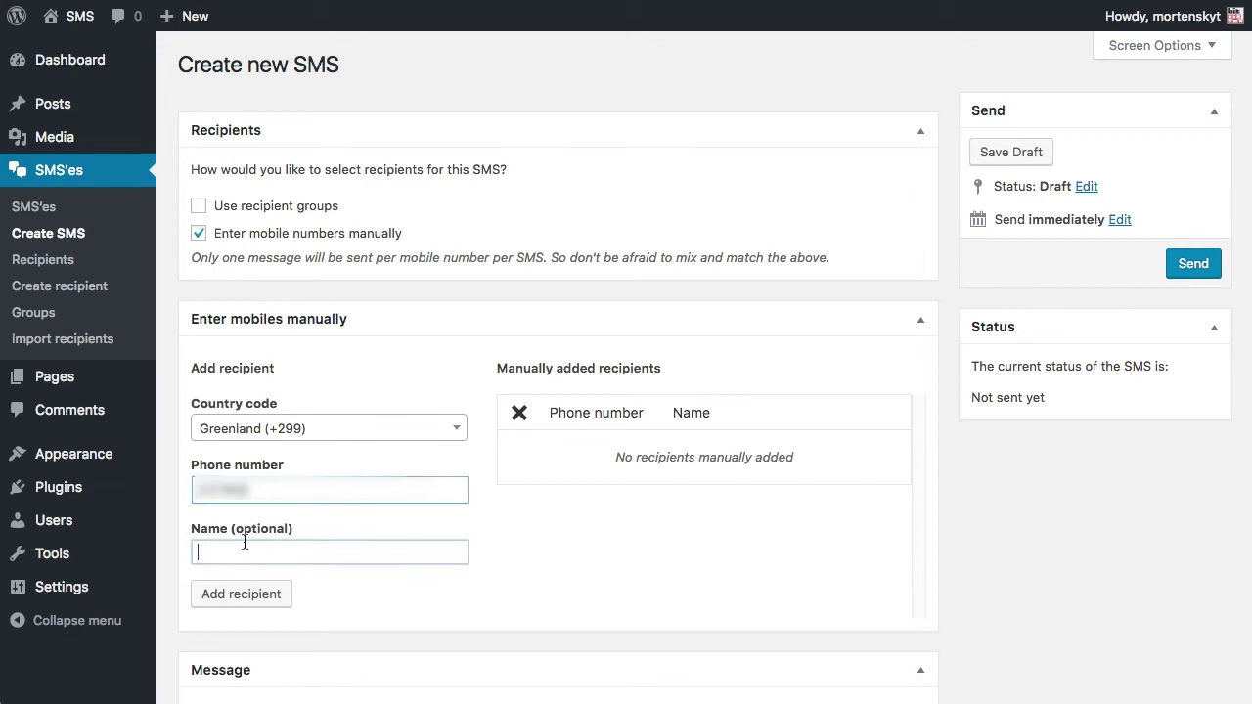
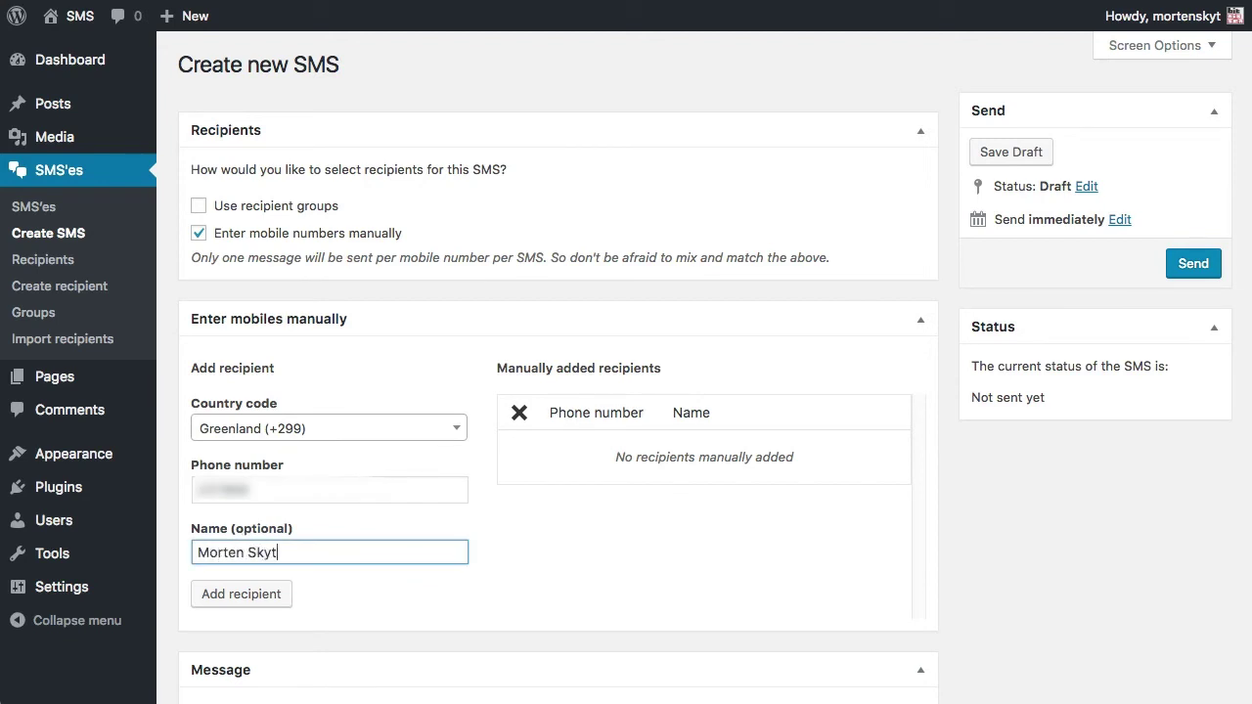
{"action": "left_click", "coordinate": [274, 591]}
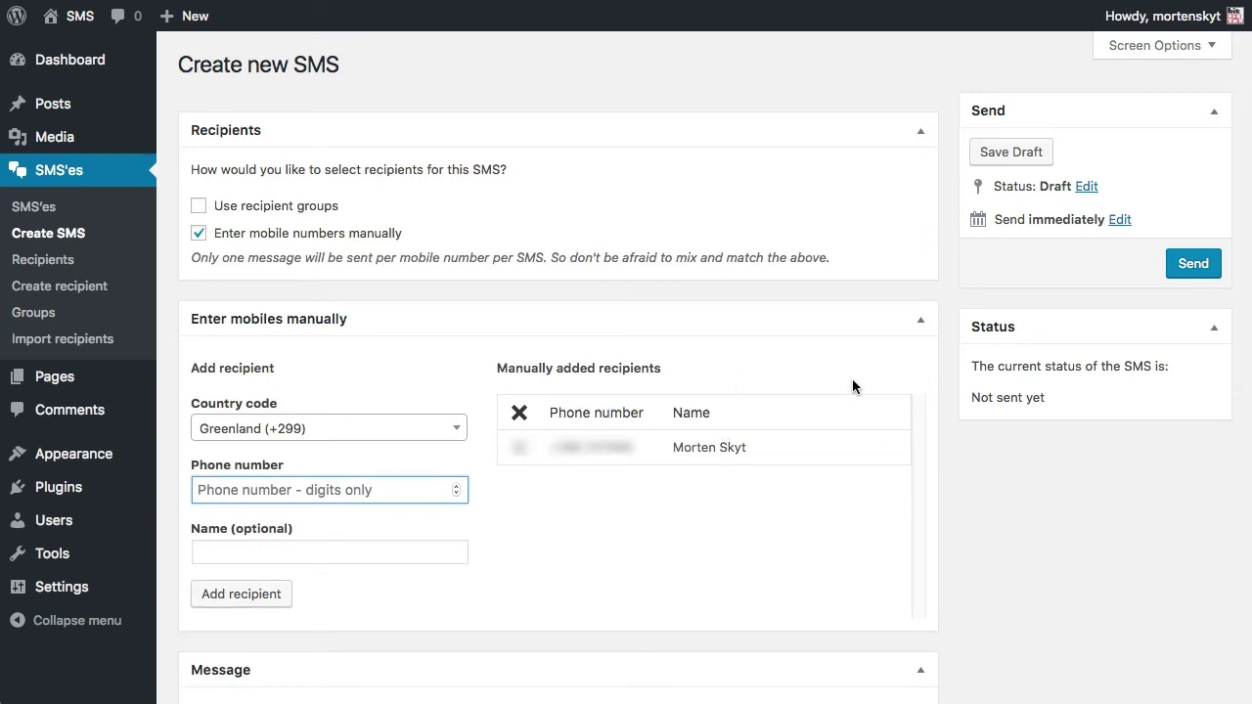
{"action": "scroll", "coordinate": [852, 386], "scroll_direction": "down", "scroll_amount": 1}
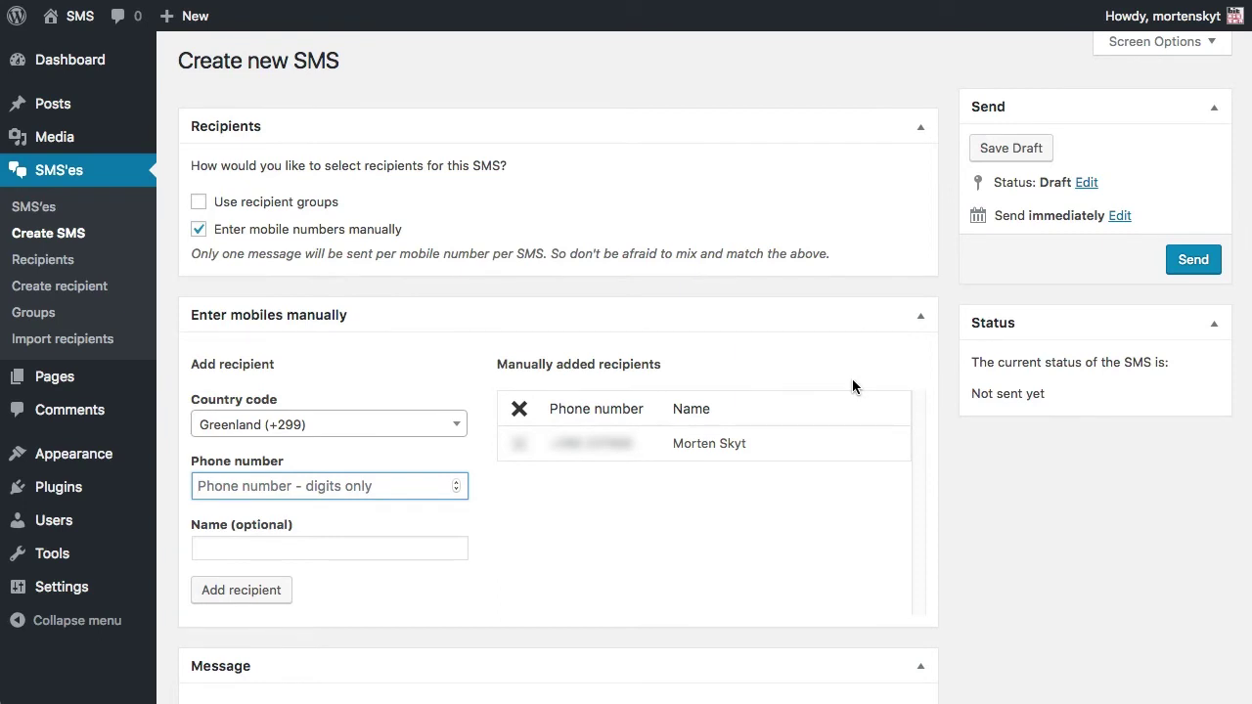
{"action": "scroll", "coordinate": [852, 386], "scroll_direction": "down", "scroll_amount": 10}
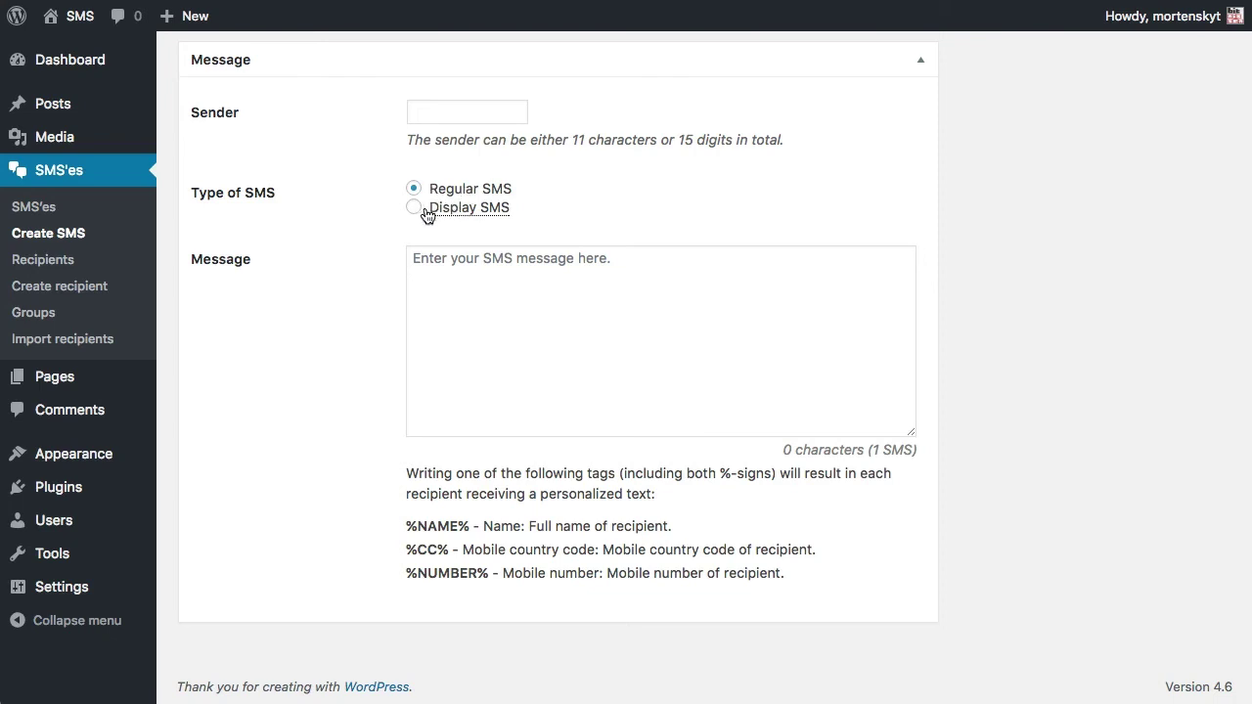
Type the two-line greeting and question, replacing the recipient's first name with the %NAME% tag.
{"action": "mouse_move", "coordinate": [443, 214]}
{"action": "left_click", "coordinate": [501, 306]}
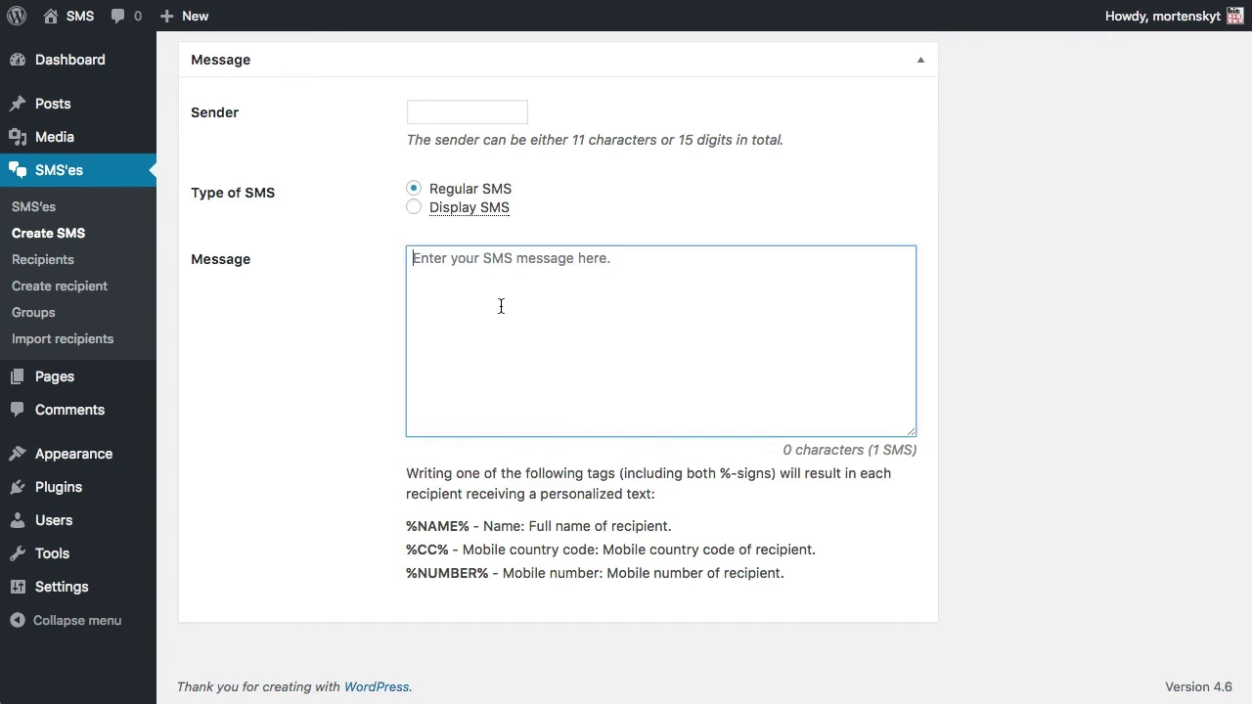
{"action": "type", "text": "Hello Morten,"}
{"action": "key", "text": "Return"}
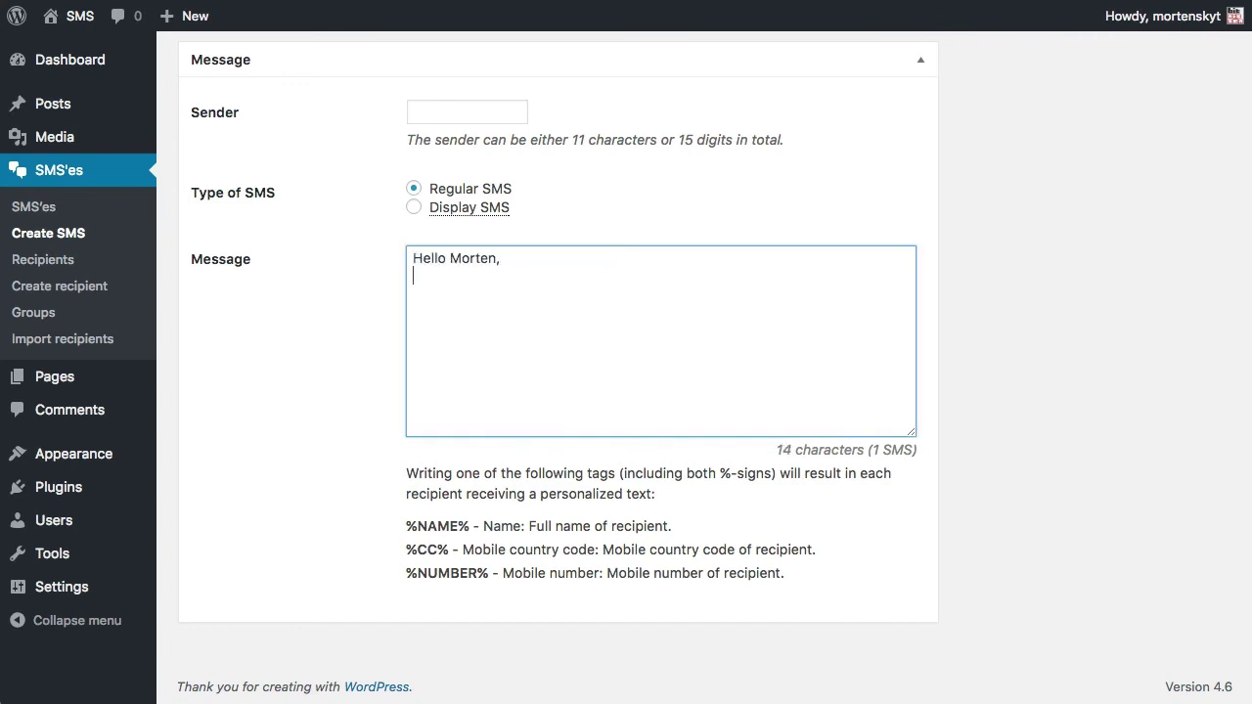
{"action": "type", "text": "How do you do?"}
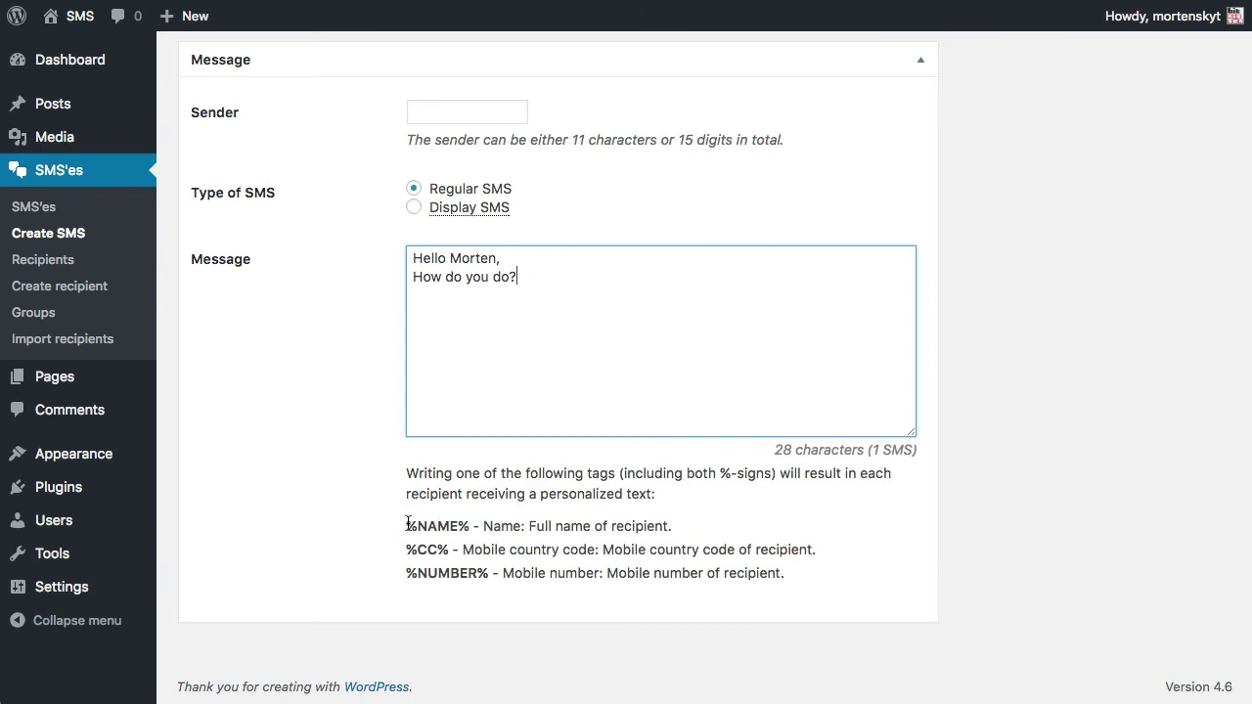
{"action": "left_click_drag", "start_coordinate": [409, 523], "coordinate": [467, 530]}
{"action": "key", "text": "ctrl+c"}
{"action": "double_click", "coordinate": [461, 257]}
{"action": "key", "text": "ctrl+v"}
Send the SMS and confirm it appears published with 1 recipient in the SMS'es list.
{"action": "scroll", "coordinate": [653, 279], "scroll_direction": "up", "scroll_amount": 1}
{"action": "scroll", "coordinate": [653, 278], "scroll_direction": "up", "scroll_amount": 4}
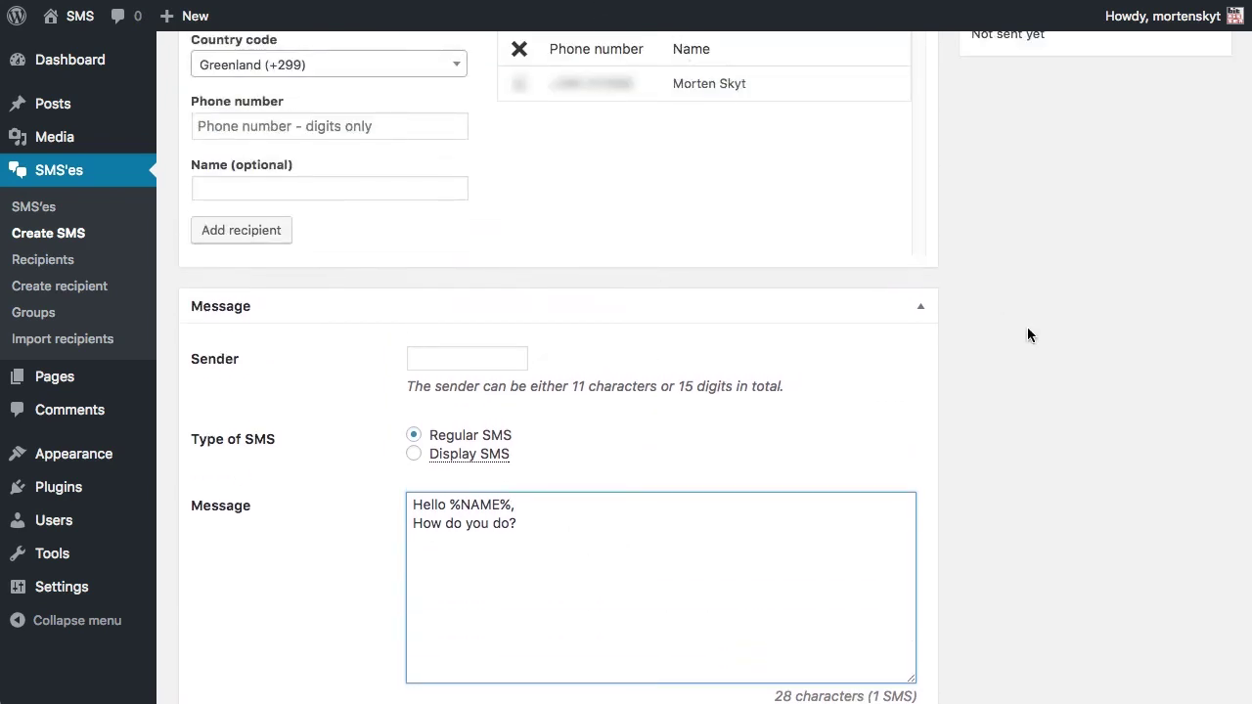
{"action": "scroll", "coordinate": [1050, 410], "scroll_direction": "down", "scroll_amount": 5}
{"action": "scroll", "coordinate": [1050, 411], "scroll_direction": "up", "scroll_amount": 1}
{"action": "scroll", "coordinate": [1051, 406], "scroll_direction": "up", "scroll_amount": 10}
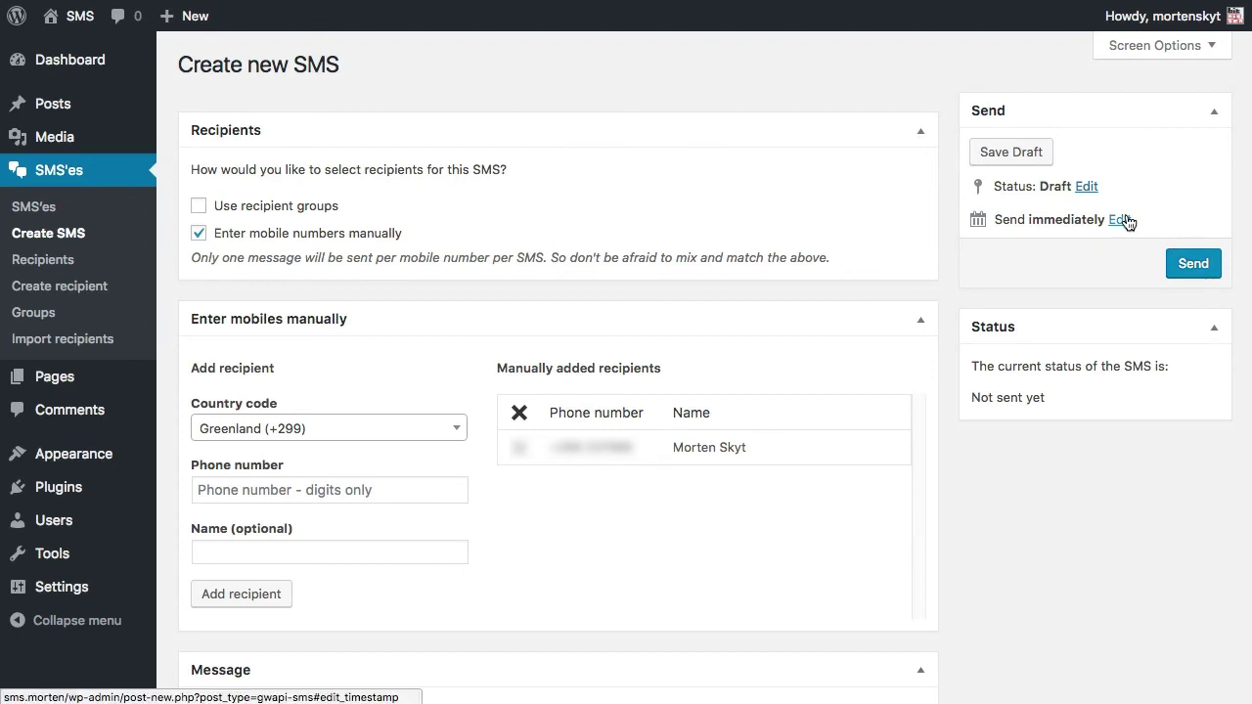
{"action": "left_click", "coordinate": [1191, 272]}
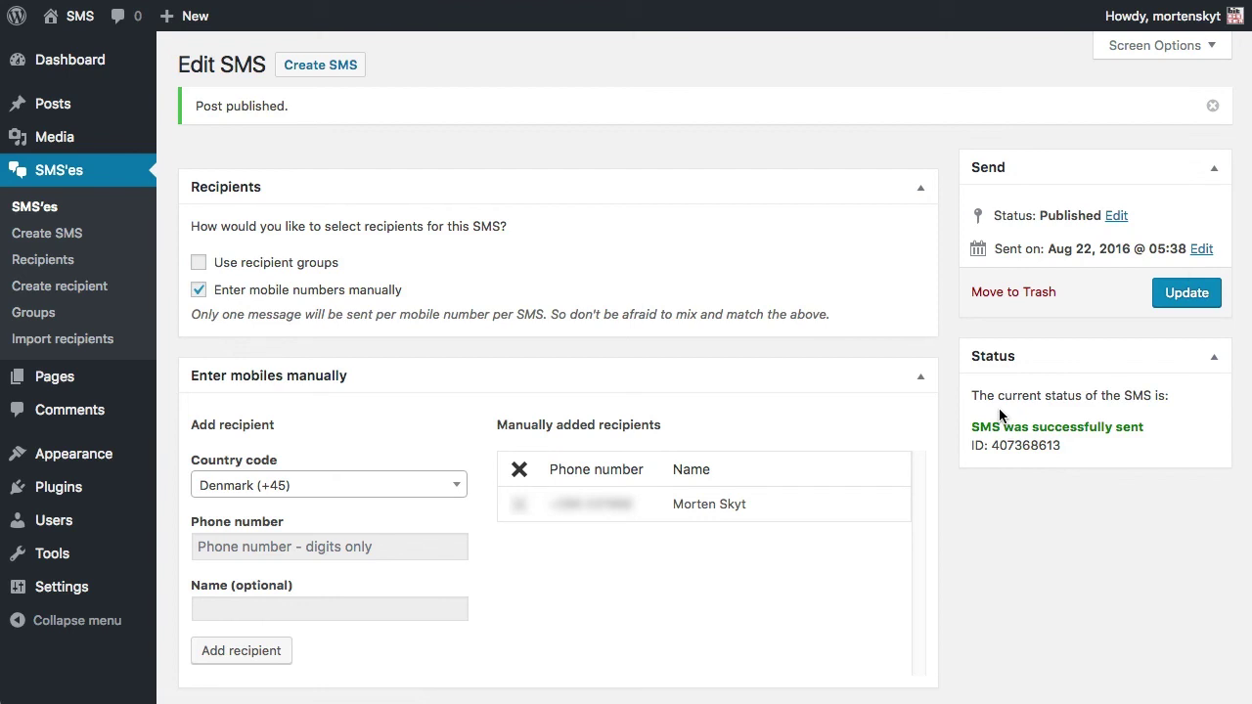
{"action": "left_click", "coordinate": [44, 206]}
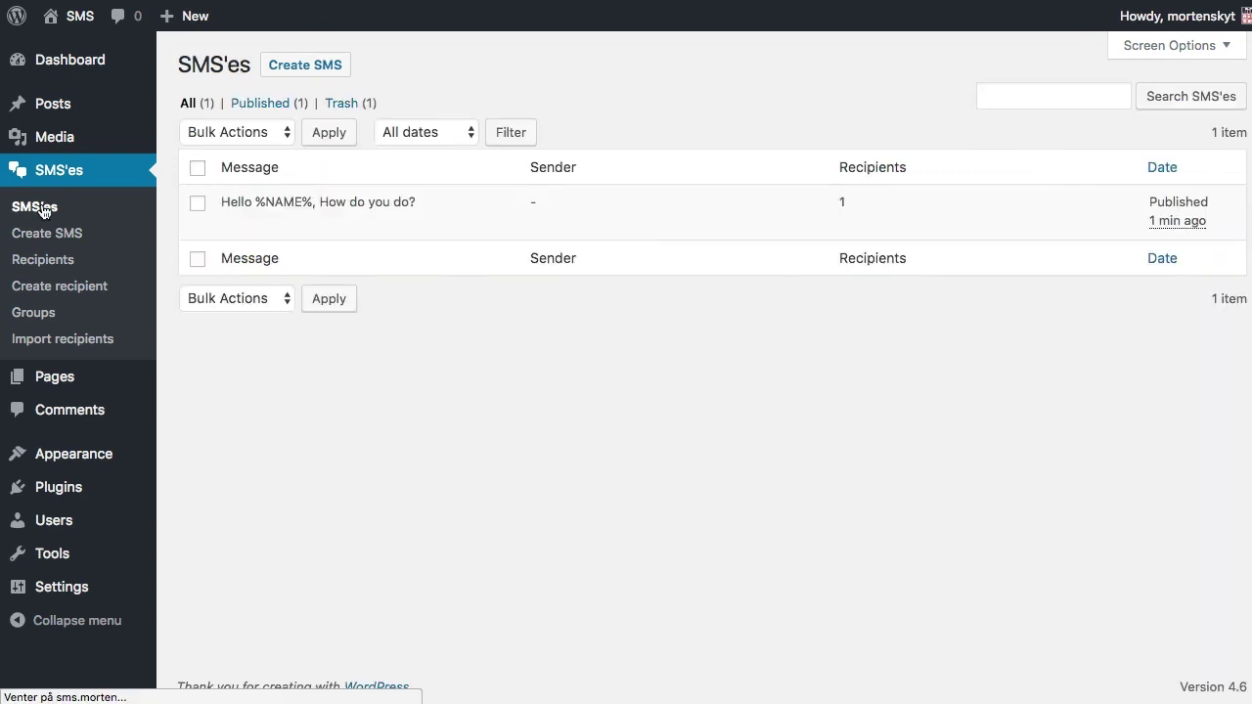